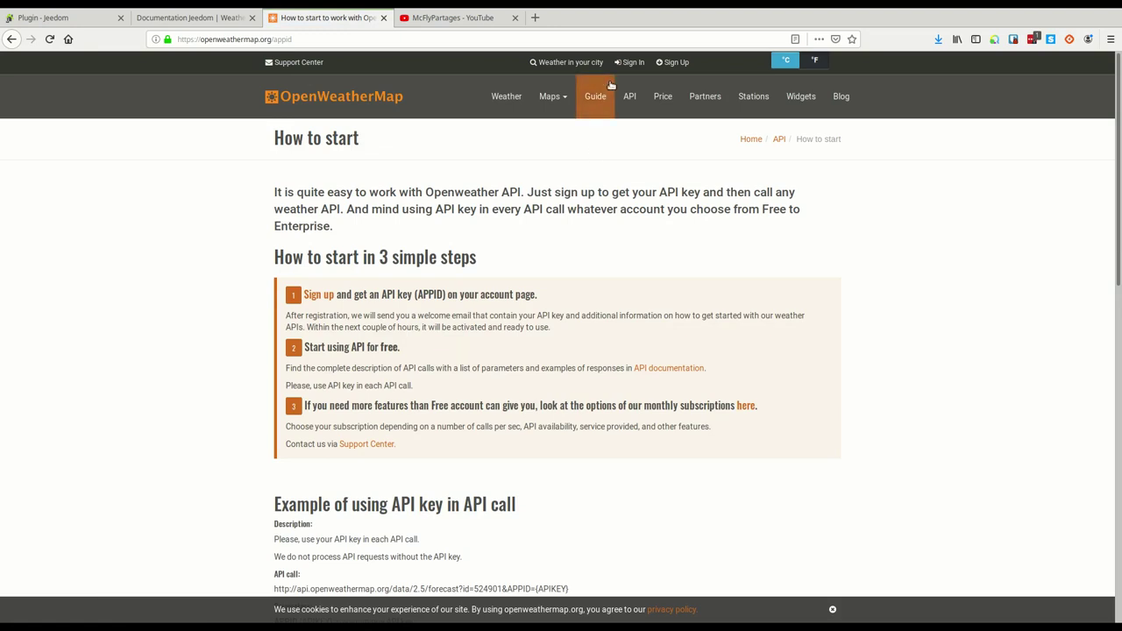
Step: Generate a new API key named kodi in the OpenWeatherMap account
{"action": "left_click", "coordinate": [629, 62]}
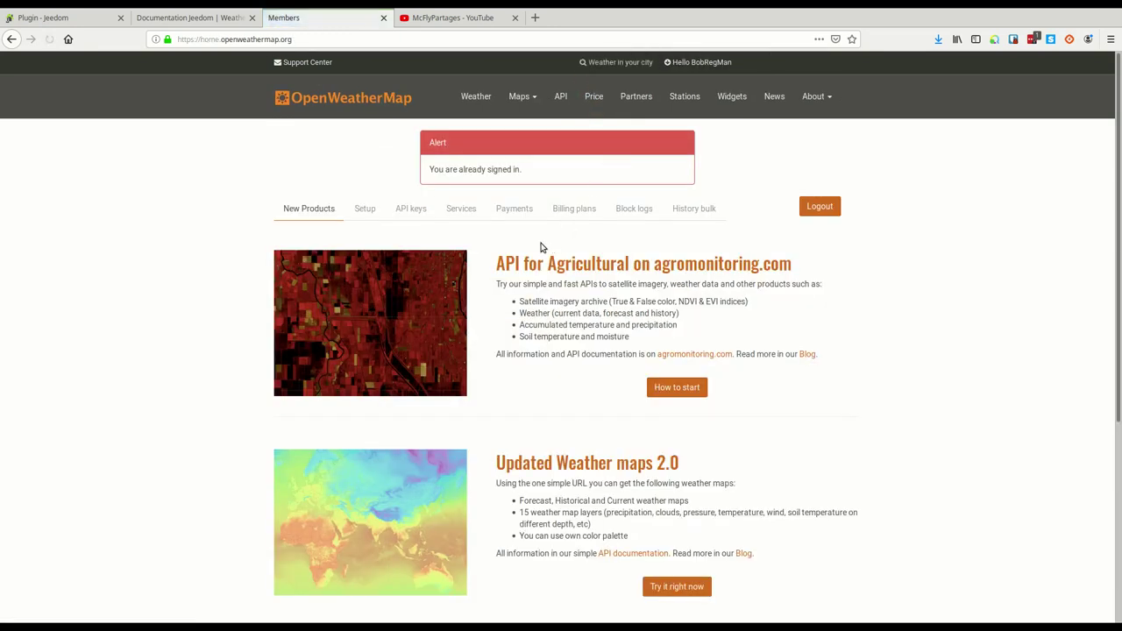
{"action": "left_click", "coordinate": [410, 210]}
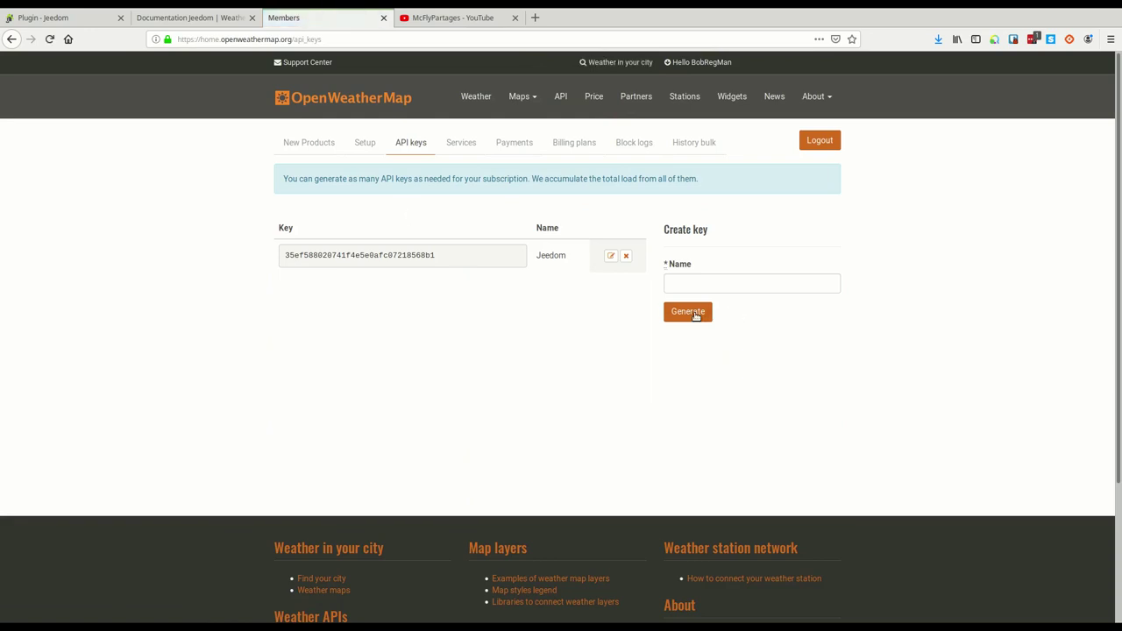
{"action": "left_click", "coordinate": [688, 282]}
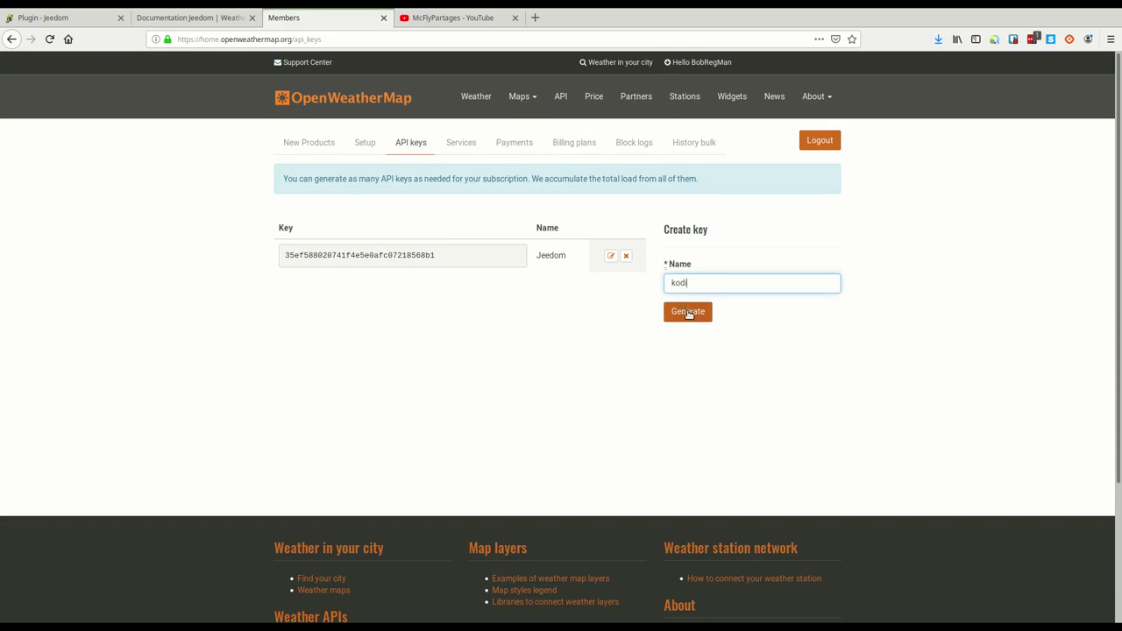
{"action": "left_click", "coordinate": [688, 313]}
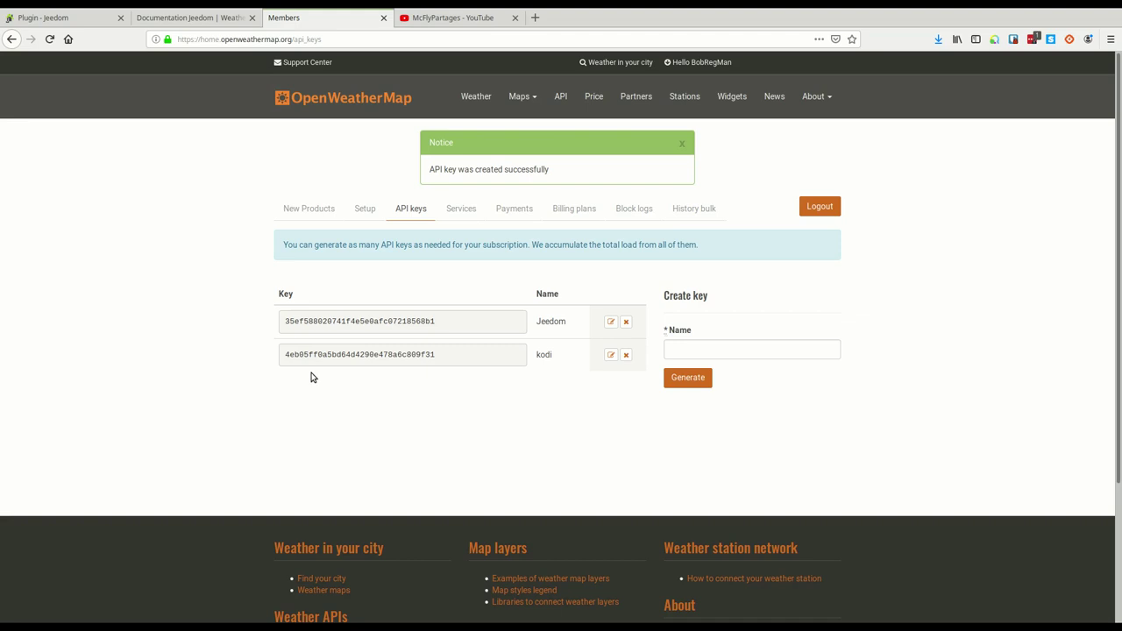
Step: Look up the OpenWeatherMap city forecast for the current location
{"action": "left_click", "coordinate": [477, 97]}
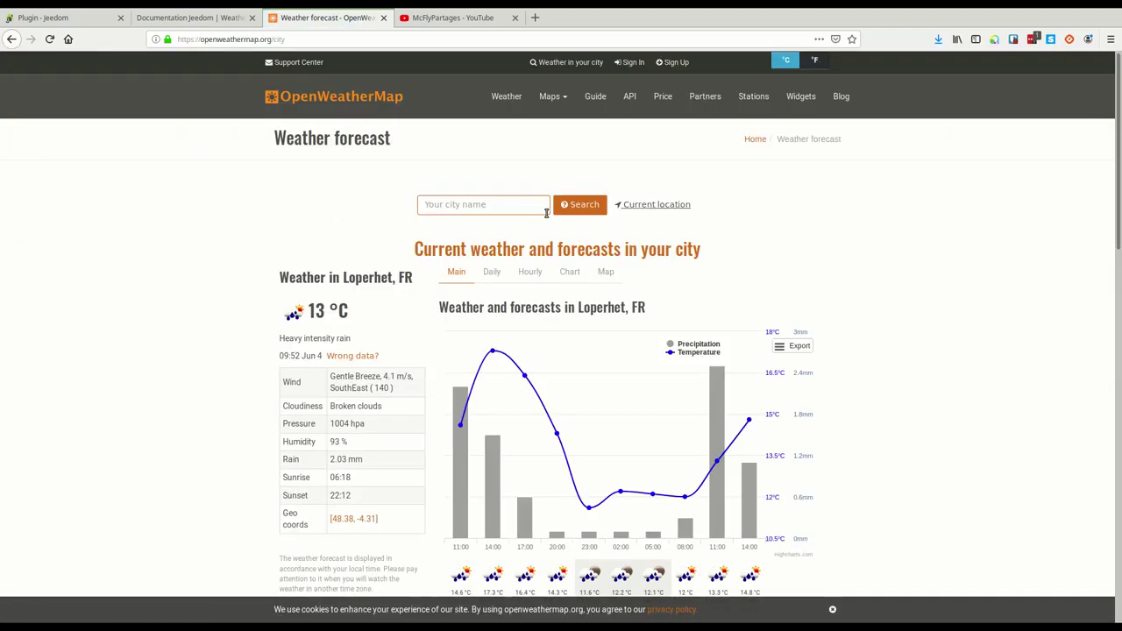
{"action": "left_click", "coordinate": [648, 204]}
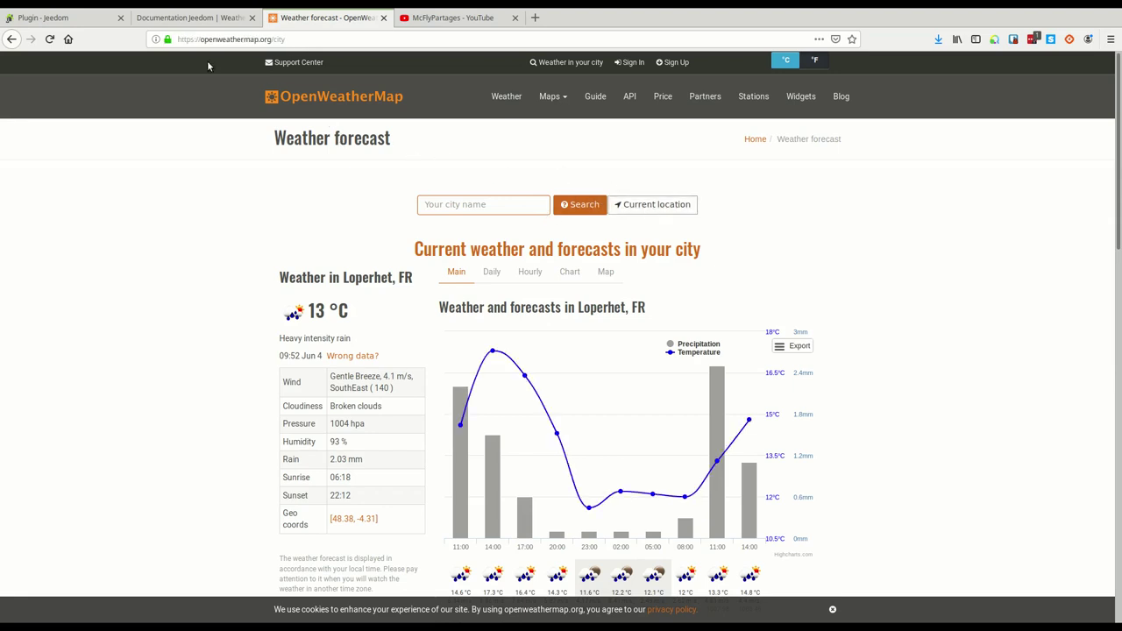
Step: Switch to Jeedom and save the Weather plugin's configuration with its OpenWeatherMap API key
{"action": "left_click", "coordinate": [51, 16]}
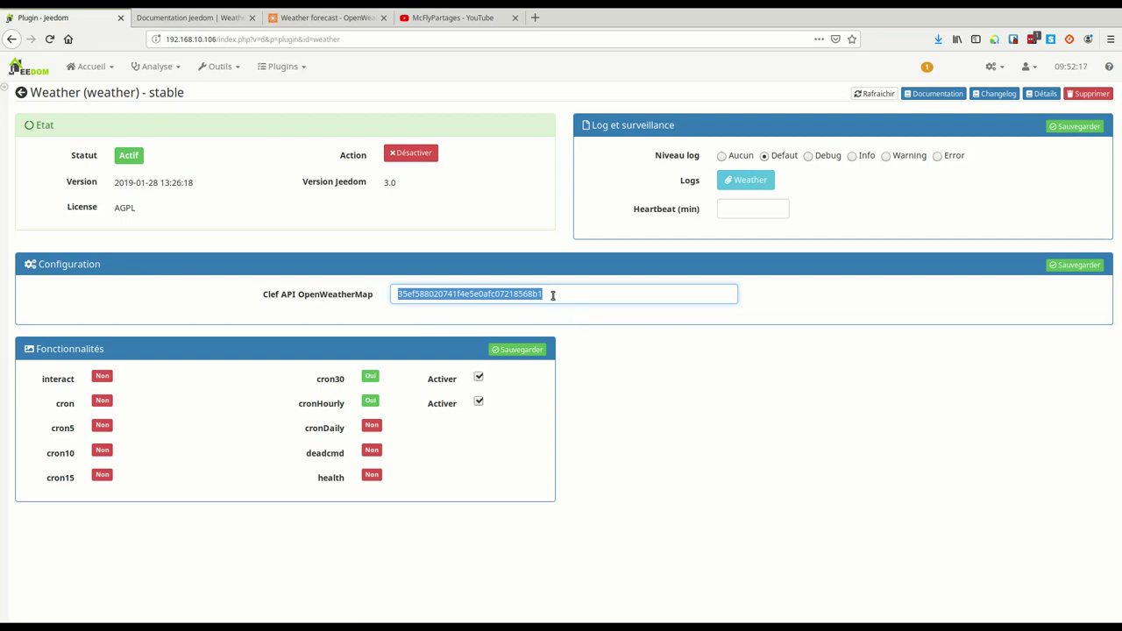
{"action": "left_click", "coordinate": [1080, 263]}
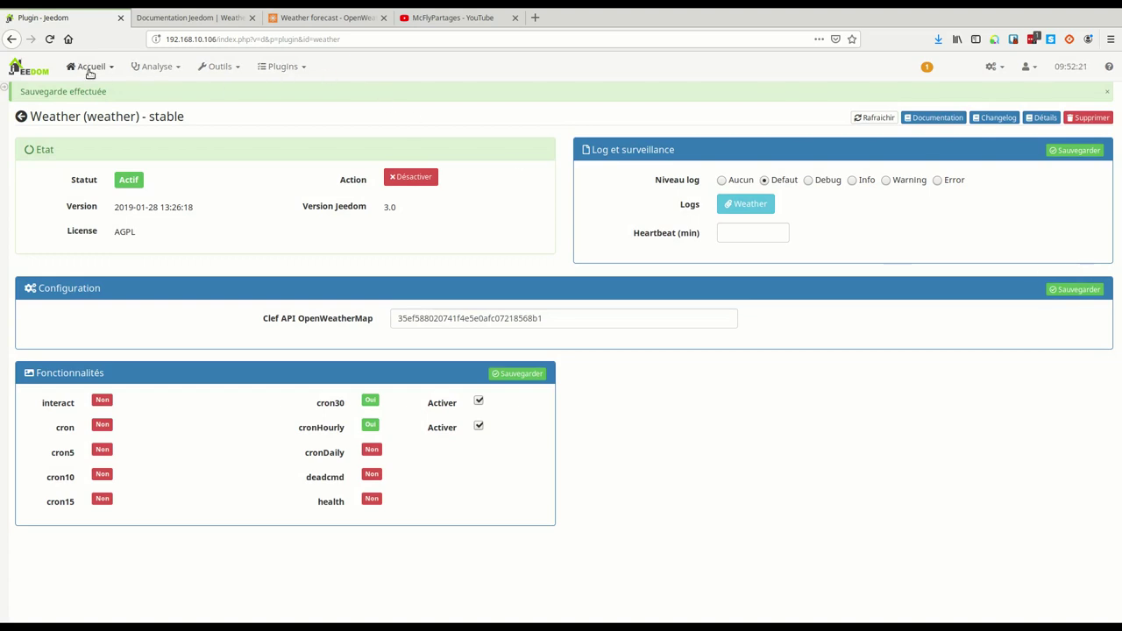
Step: Create a new weather equipment named jdfjfjf in the Météo plugin
{"action": "left_click", "coordinate": [279, 67]}
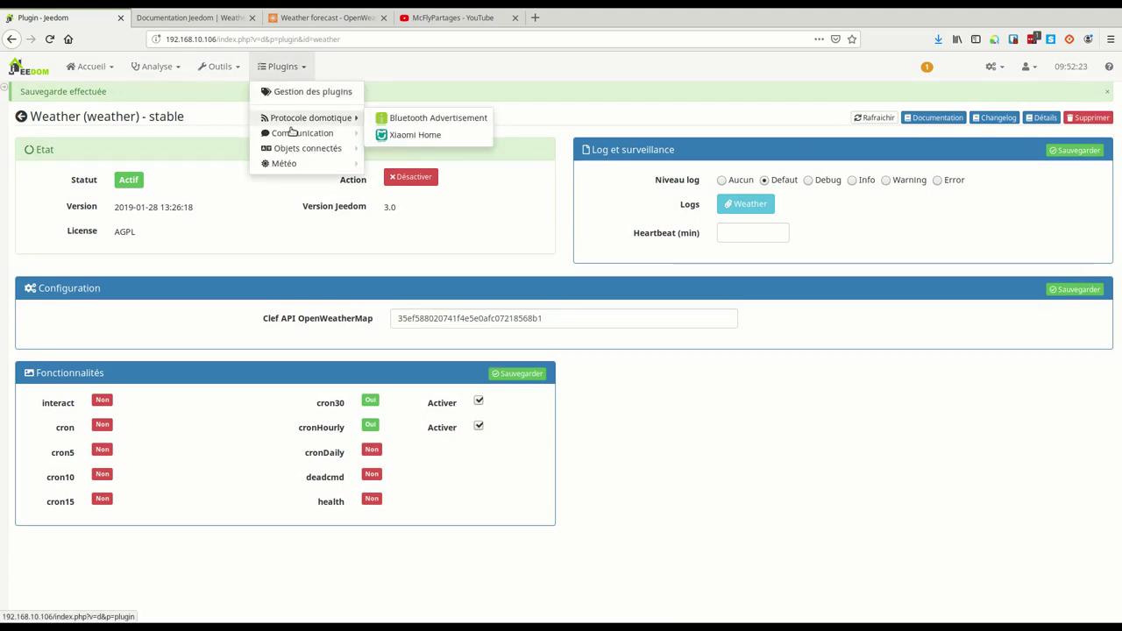
{"action": "mouse_move", "coordinate": [310, 166]}
{"action": "left_click", "coordinate": [409, 165]}
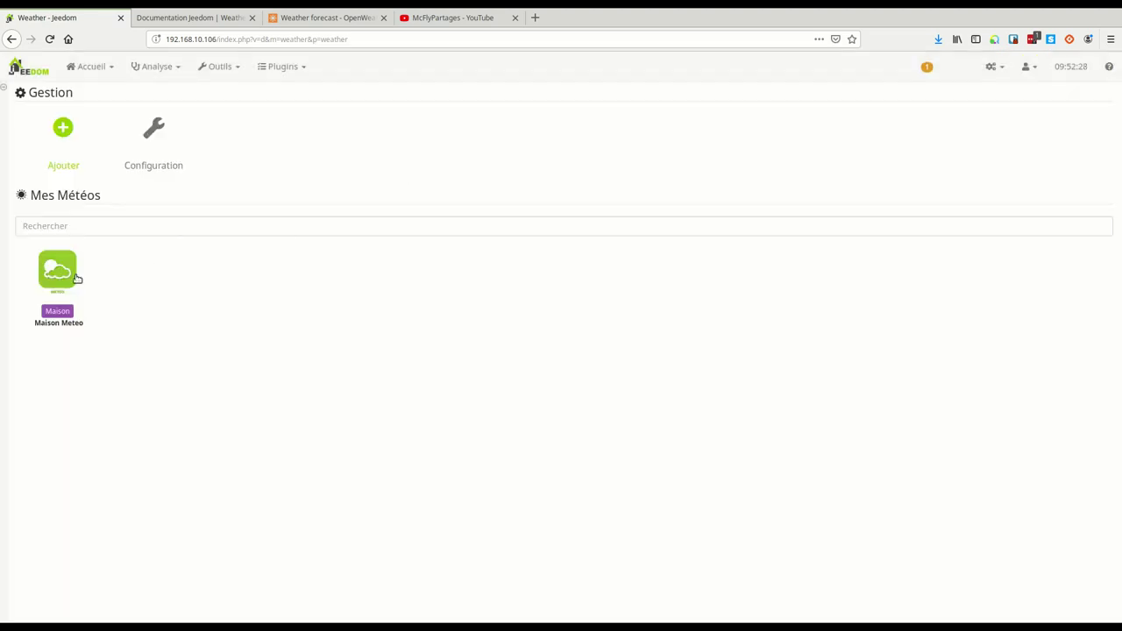
{"action": "left_click", "coordinate": [63, 129]}
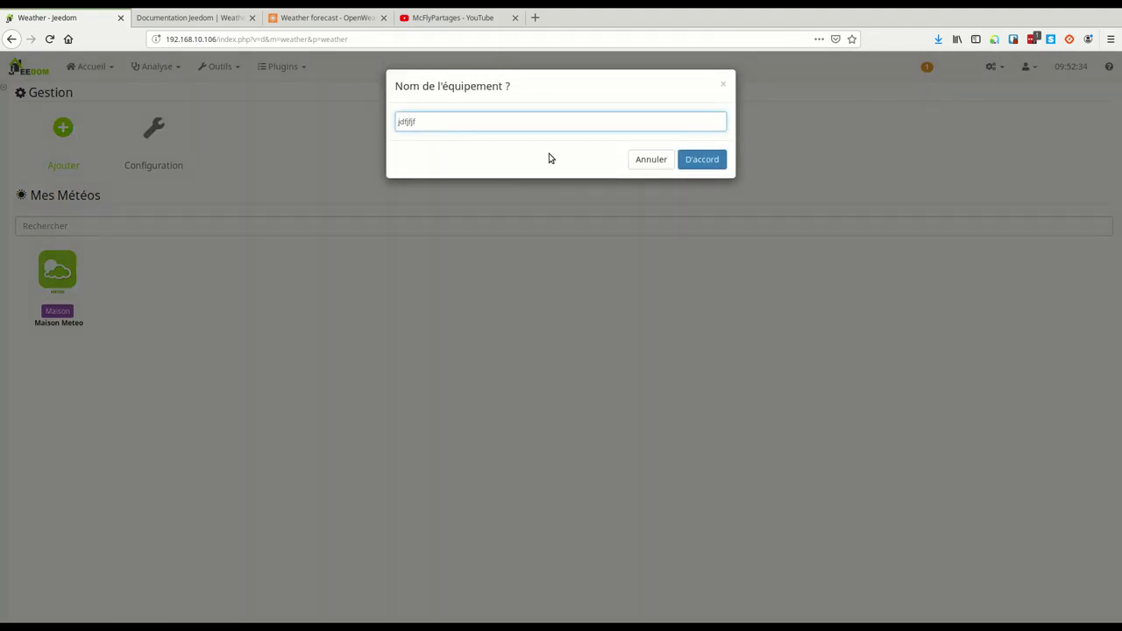
{"action": "left_click", "coordinate": [707, 160]}
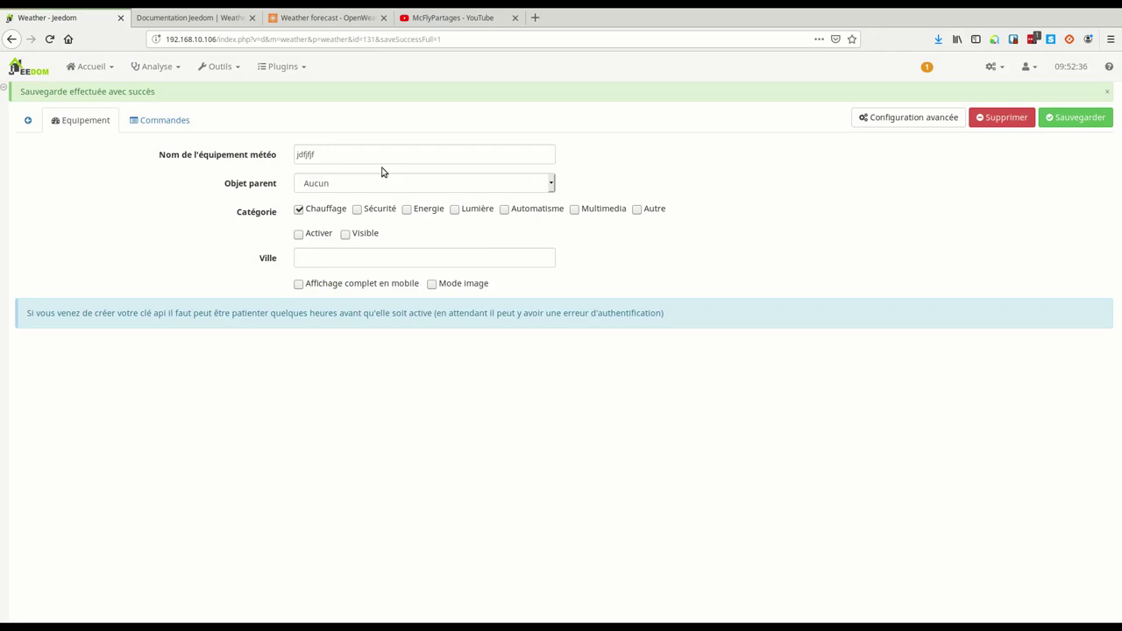
Step: Try to set the jdfjfjf equipment's city to loperhet and save the equipment
{"action": "left_click", "coordinate": [368, 184]}
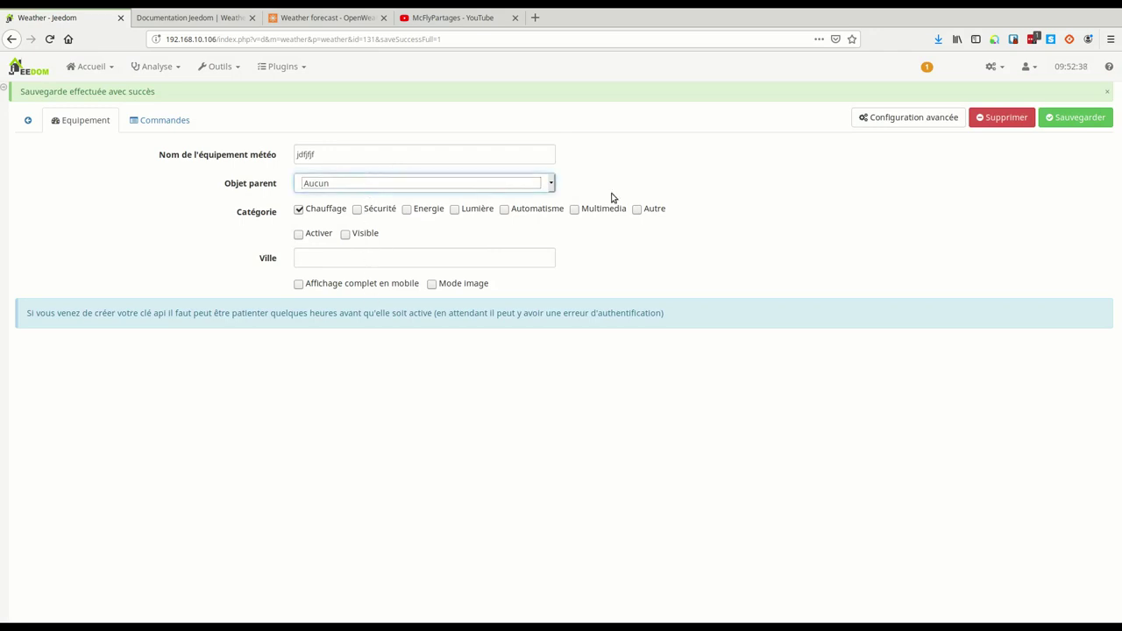
{"action": "left_click", "coordinate": [348, 258]}
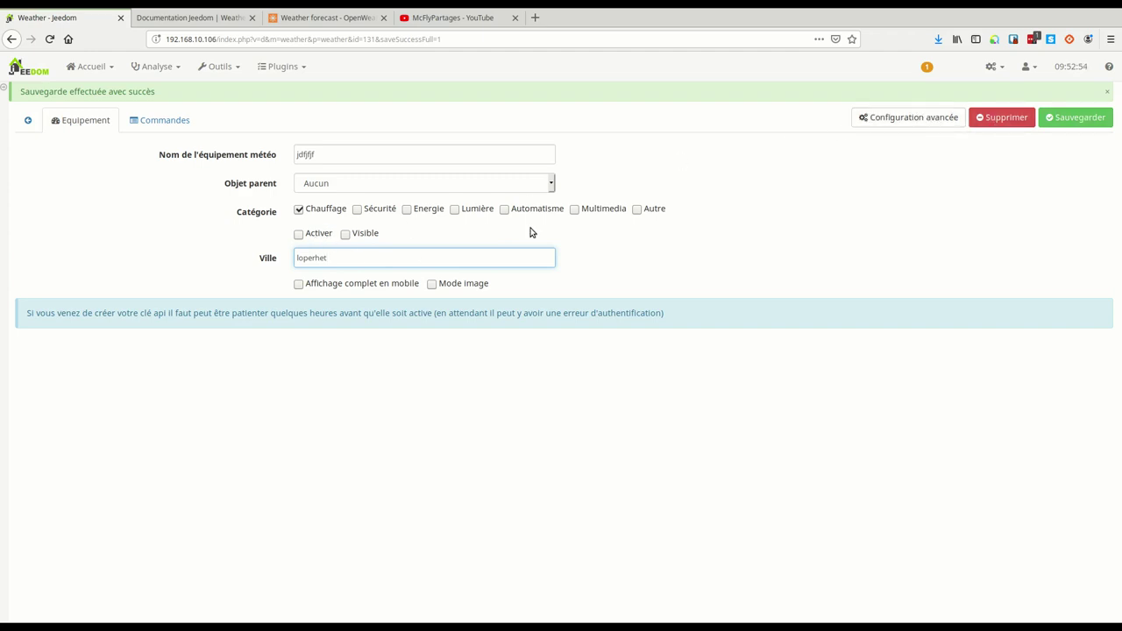
{"action": "left_click", "coordinate": [29, 121]}
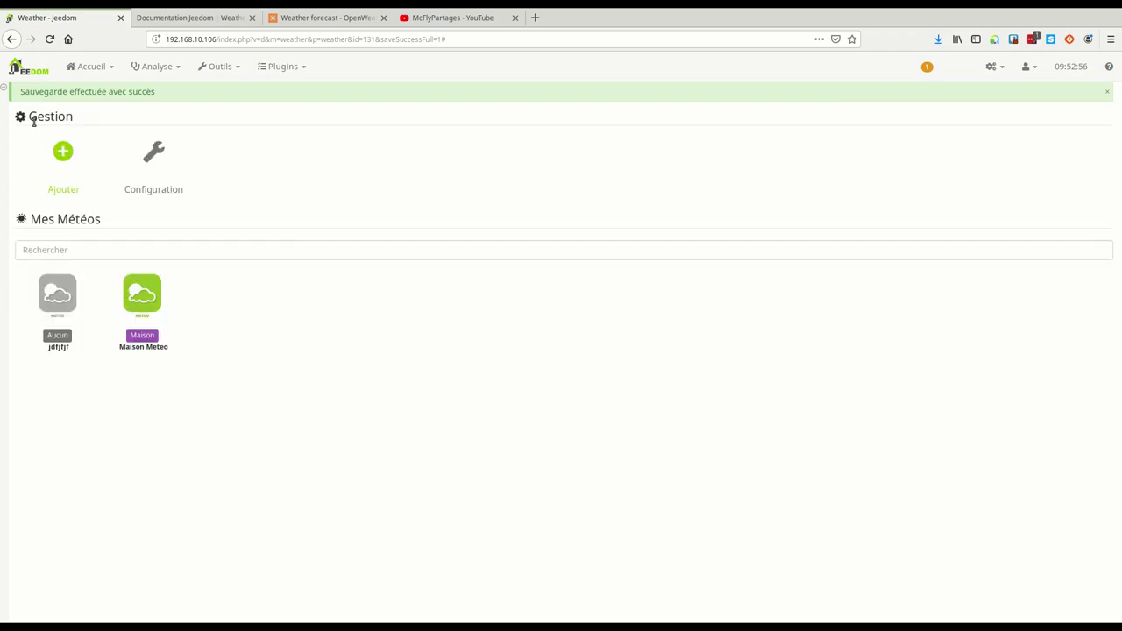
{"action": "left_click", "coordinate": [55, 294]}
{"action": "left_click", "coordinate": [1073, 117]}
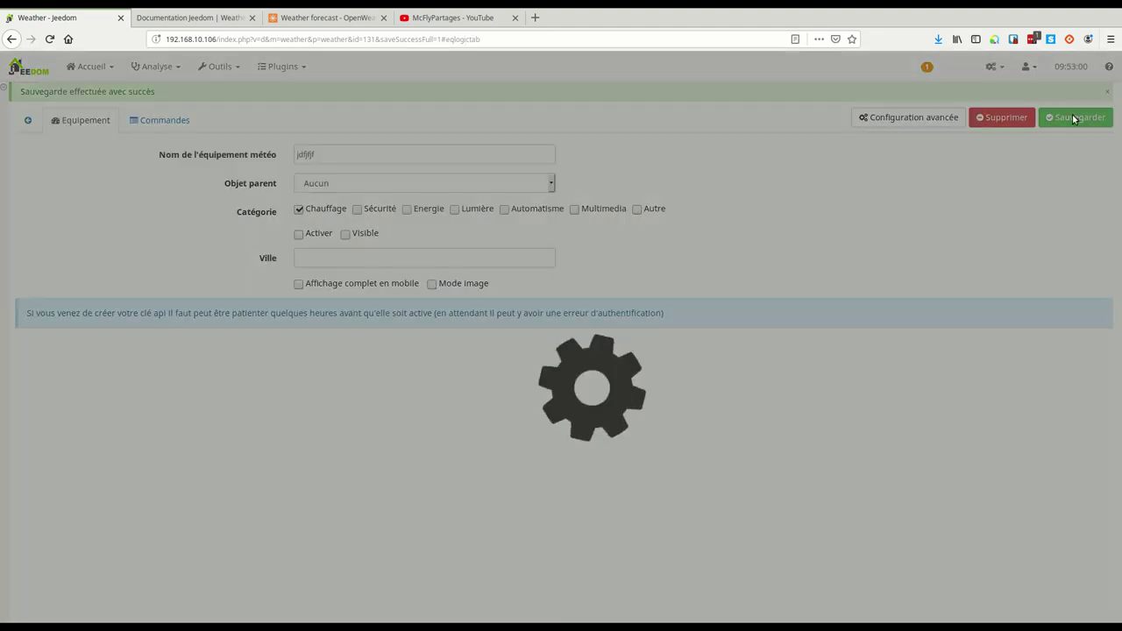
Step: Save the jdfjfjf equipment with brest as its city and delete the equipment
{"action": "left_click", "coordinate": [359, 260]}
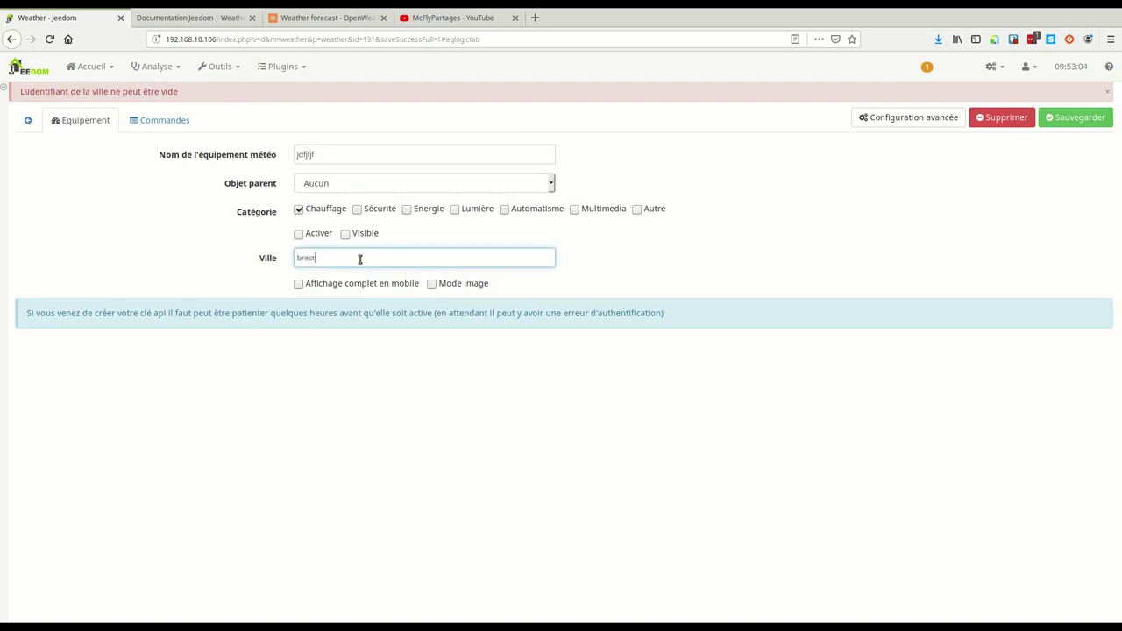
{"action": "left_click", "coordinate": [1078, 122]}
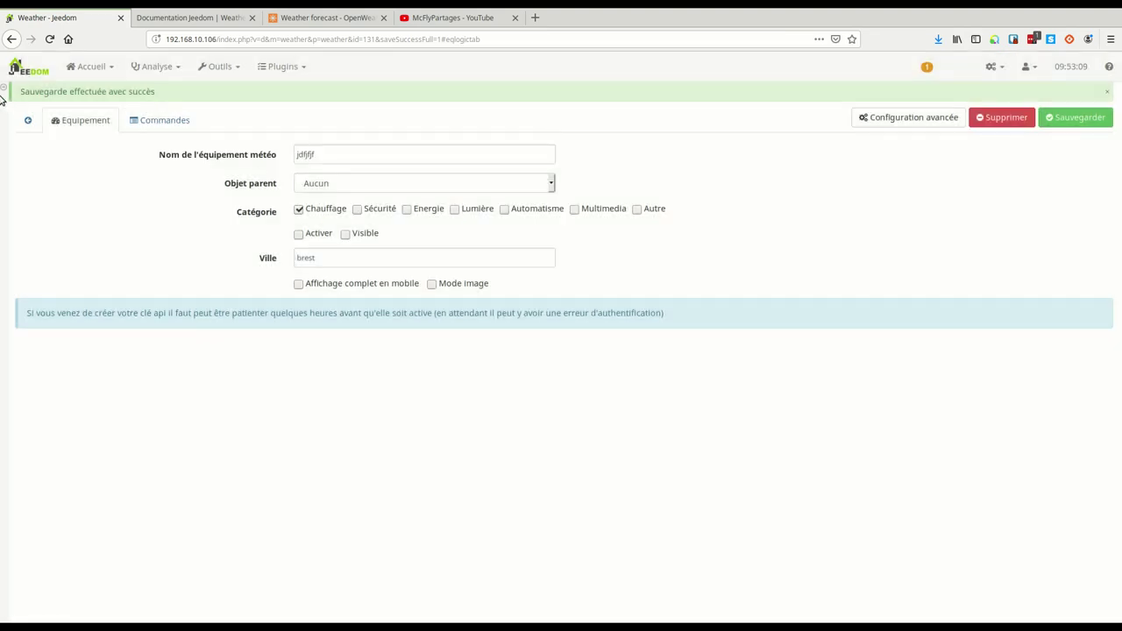
{"action": "left_click", "coordinate": [1007, 120]}
{"action": "left_click", "coordinate": [702, 115]}
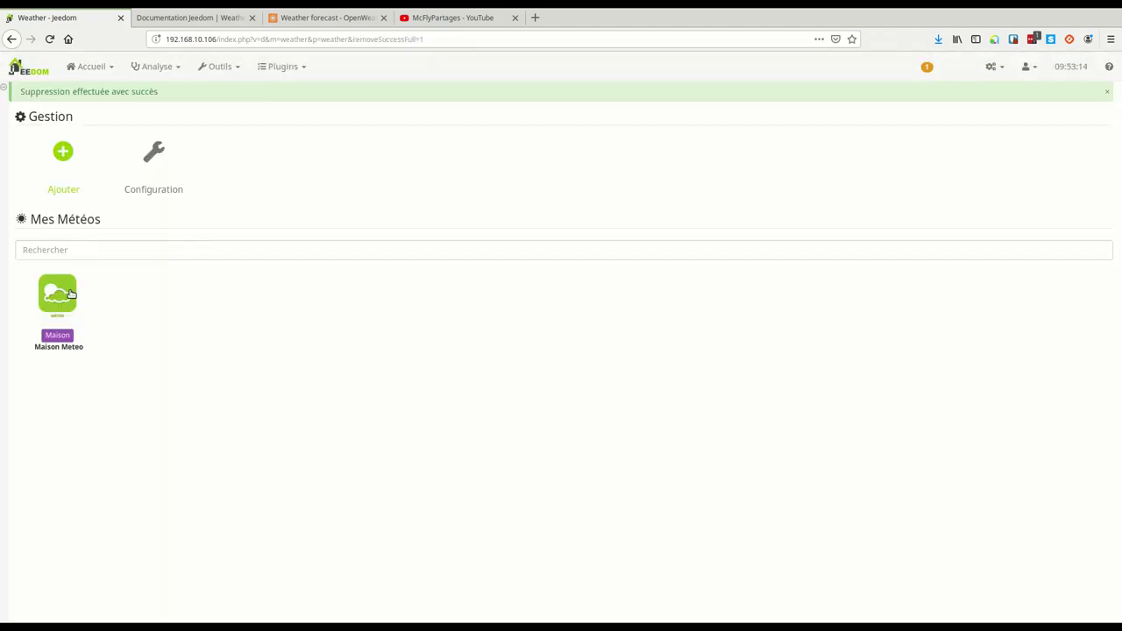
Step: Examine the settings and the full list of commands of the Maison Meteo equipment
{"action": "left_click", "coordinate": [70, 294]}
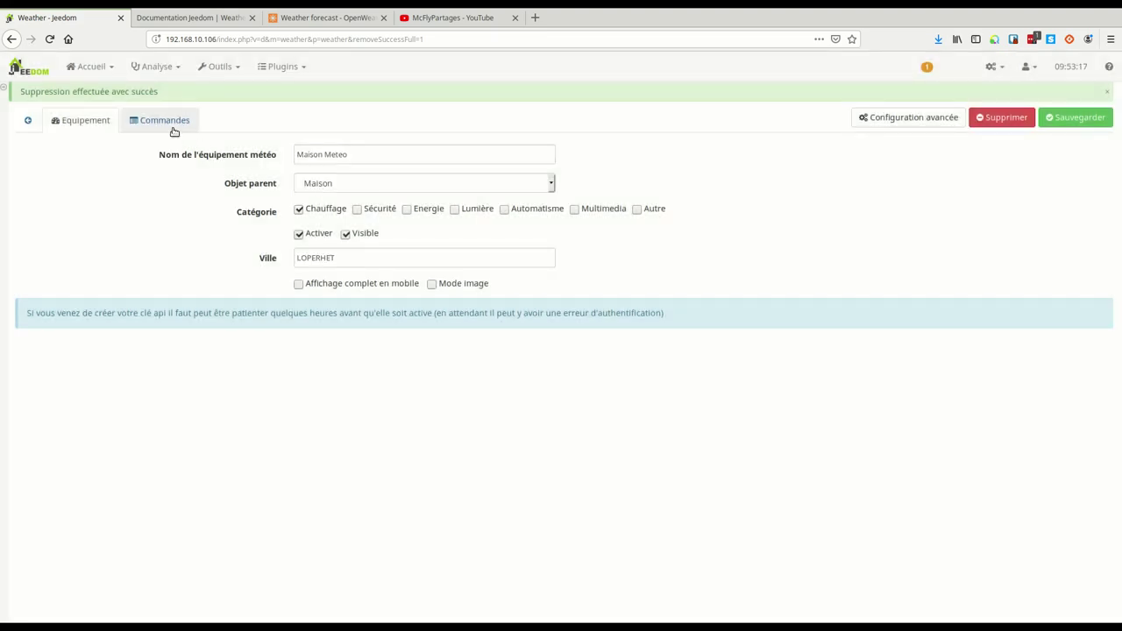
{"action": "left_click", "coordinate": [174, 130]}
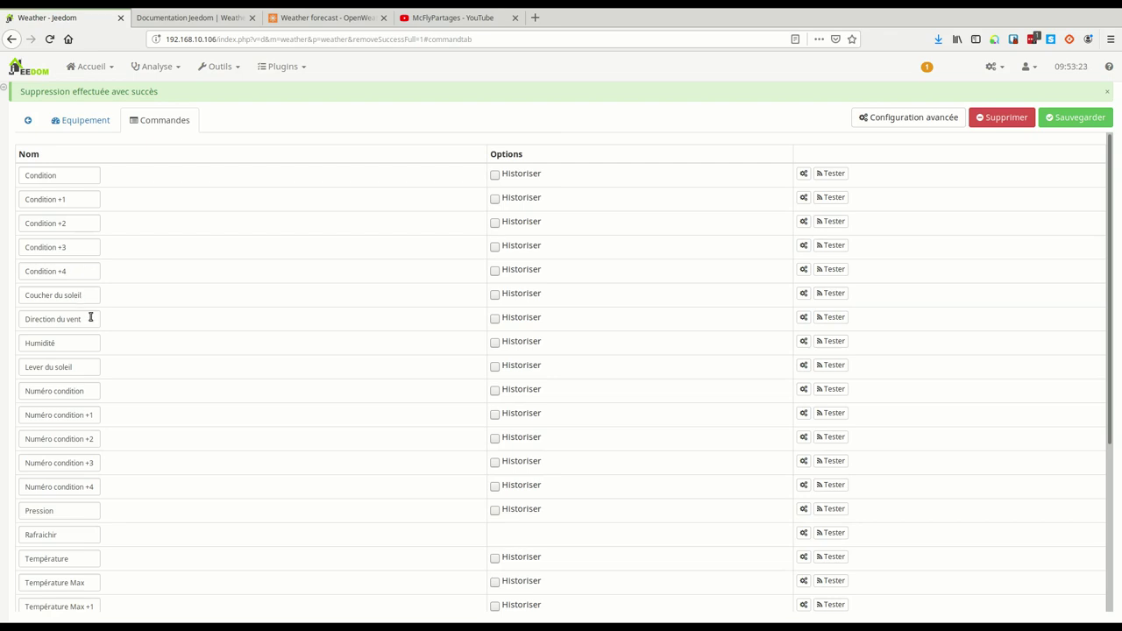
{"action": "scroll", "coordinate": [90, 368], "scroll_direction": "down", "scroll_amount": 5}
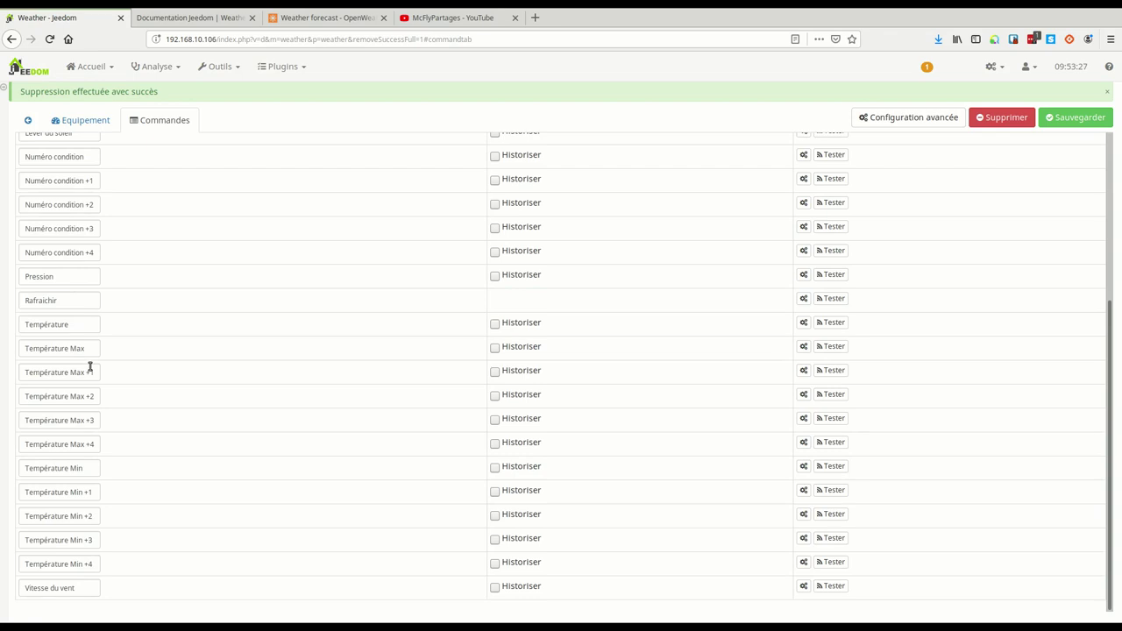
{"action": "scroll", "coordinate": [88, 364], "scroll_direction": "up", "scroll_amount": 5}
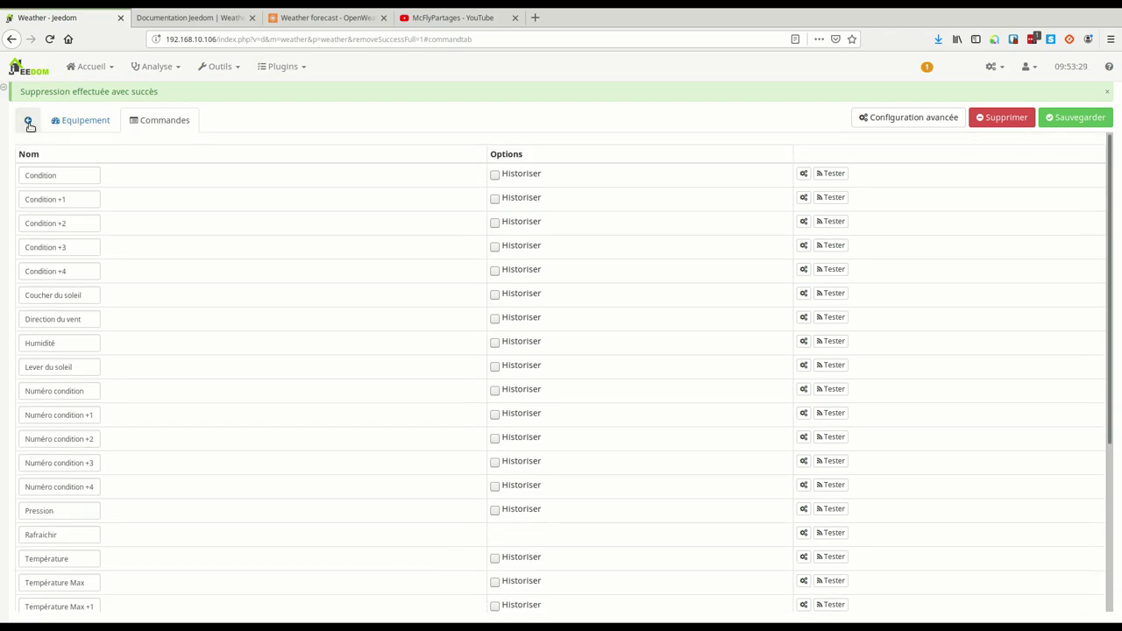
Step: Open the Maison dashboard to examine the Maison Meteo weather widget
{"action": "left_click", "coordinate": [91, 67]}
{"action": "mouse_move", "coordinate": [120, 91]}
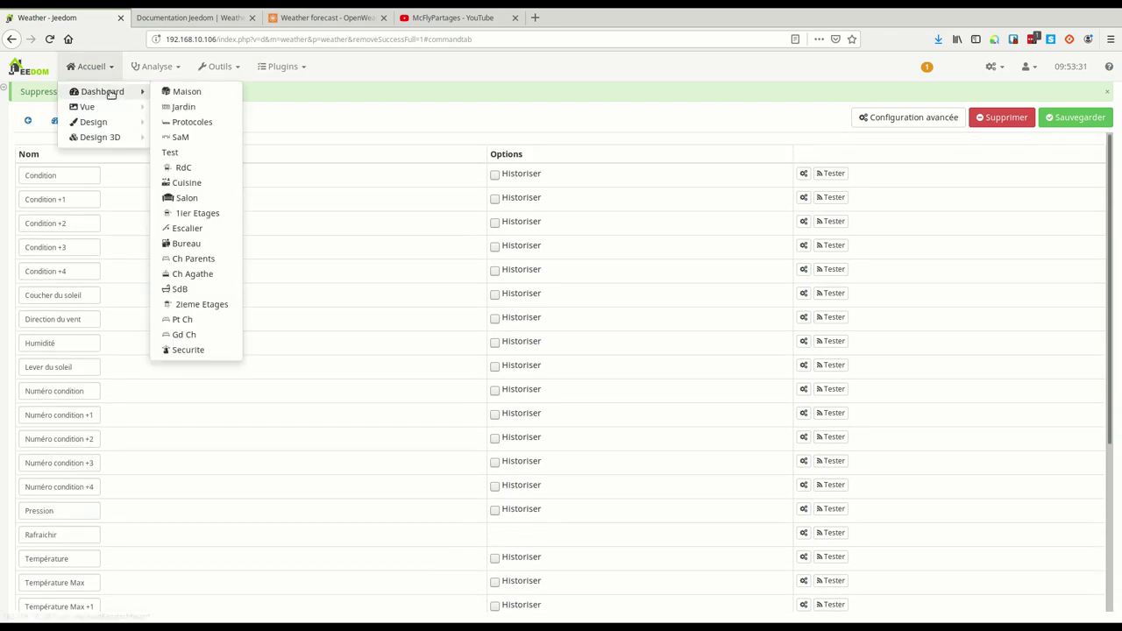
{"action": "left_click", "coordinate": [182, 92]}
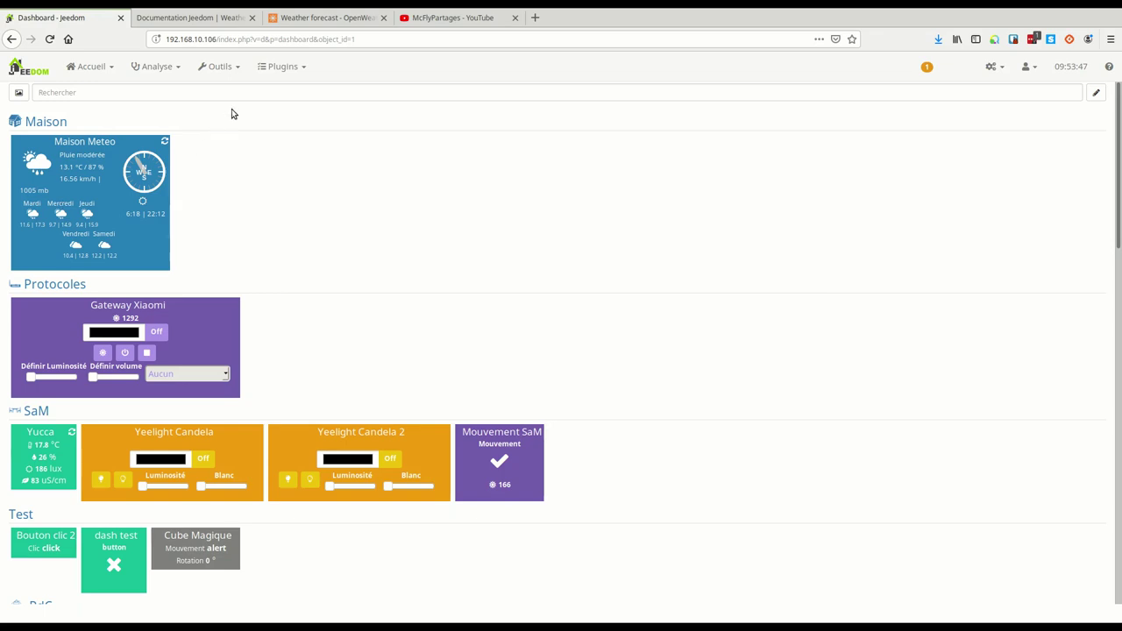
Step: Activate the Vigilance Météo plugin from the plugin management page
{"action": "left_click", "coordinate": [286, 75]}
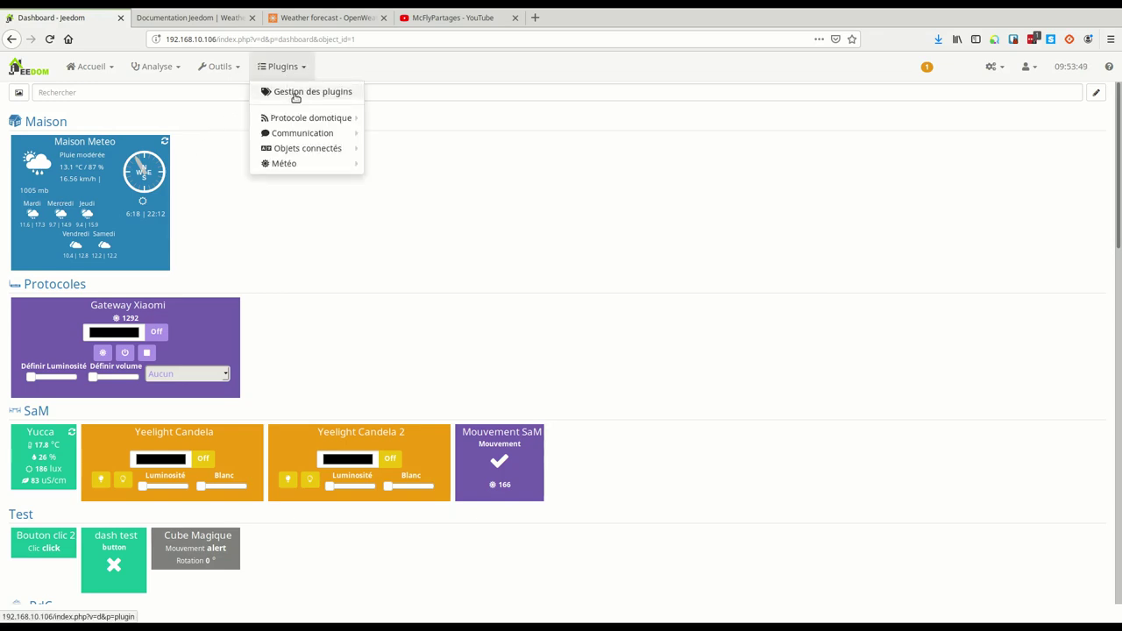
{"action": "left_click", "coordinate": [296, 95]}
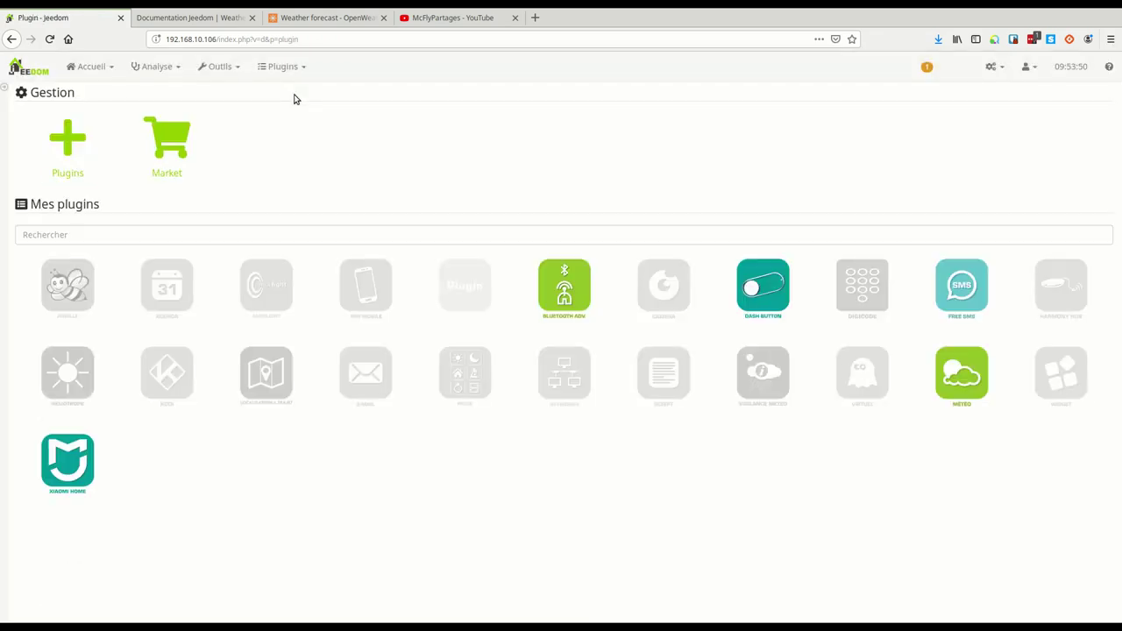
{"action": "left_click", "coordinate": [762, 376]}
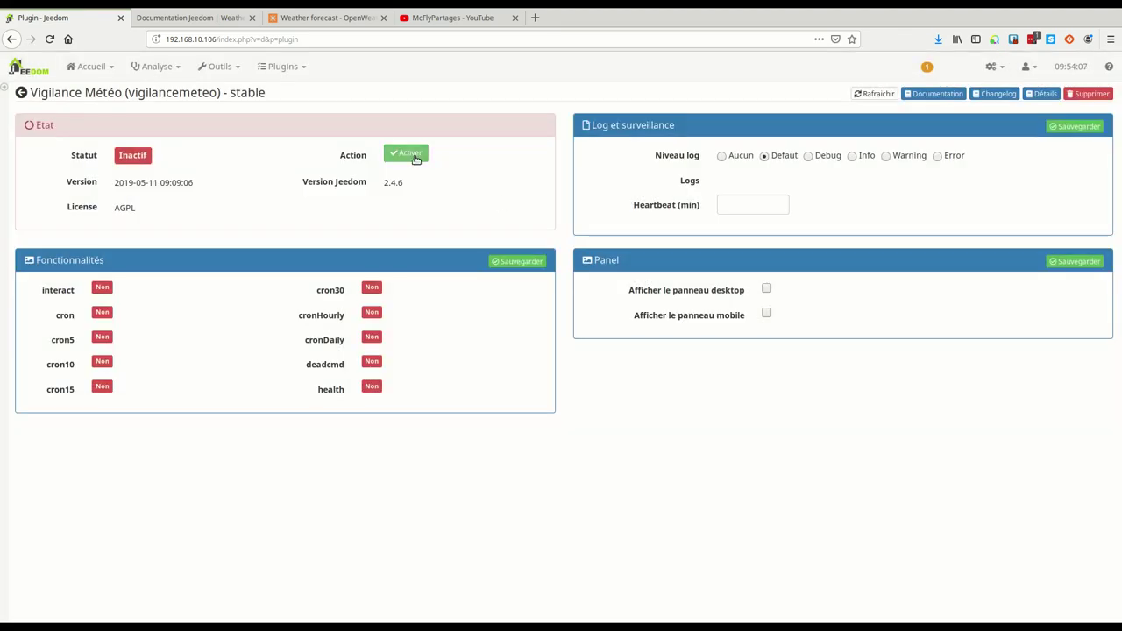
{"action": "left_click", "coordinate": [415, 157]}
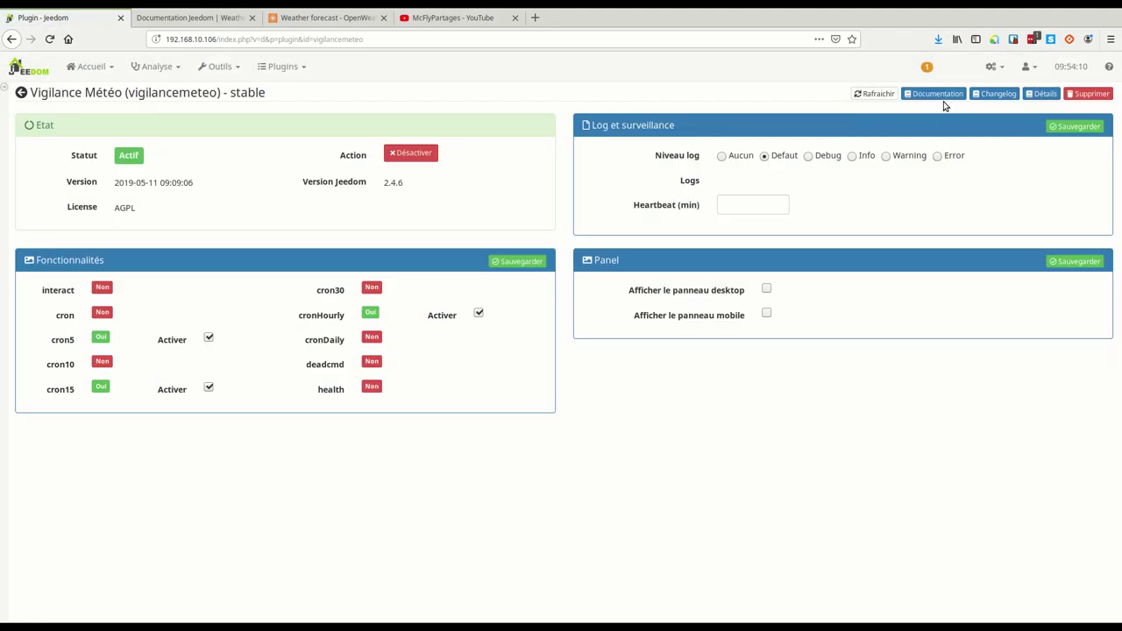
Step: Read the Vigilance Météo documentation on the types of weather equipment the plugin can create
{"action": "left_click", "coordinate": [938, 94]}
{"action": "left_click", "coordinate": [210, 18]}
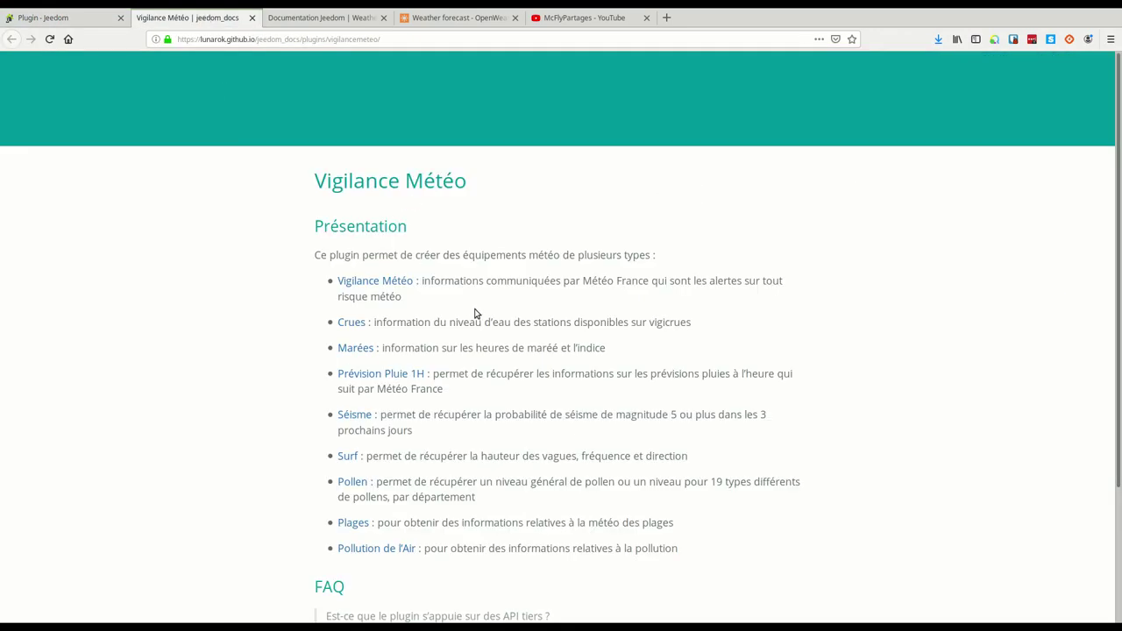
{"action": "scroll", "coordinate": [476, 313], "scroll_direction": "down", "scroll_amount": 2}
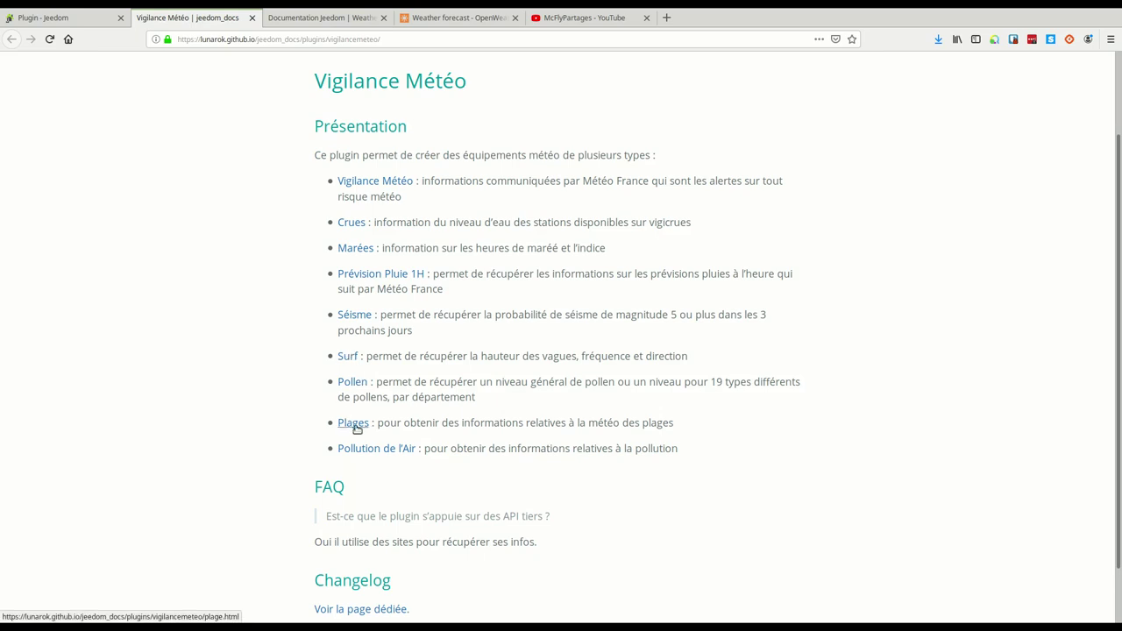
Step: Return to Jeedom and add a new Vigilance Météo equipment named "meteo brest"
{"action": "left_click", "coordinate": [103, 20]}
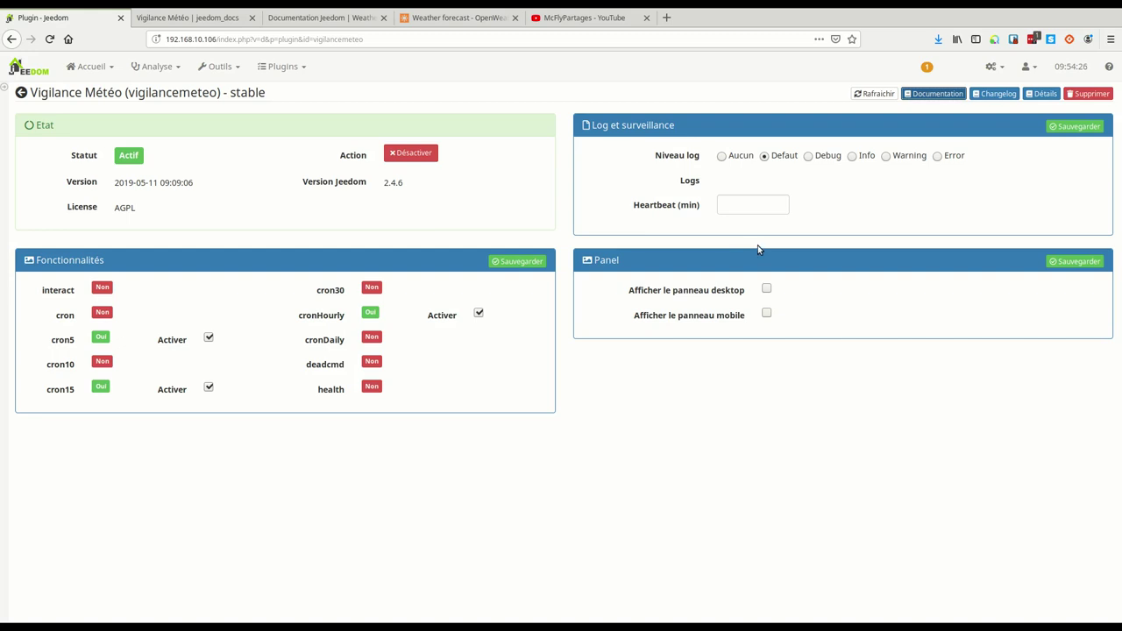
{"action": "left_click", "coordinate": [282, 66]}
{"action": "mouse_move", "coordinate": [320, 121]}
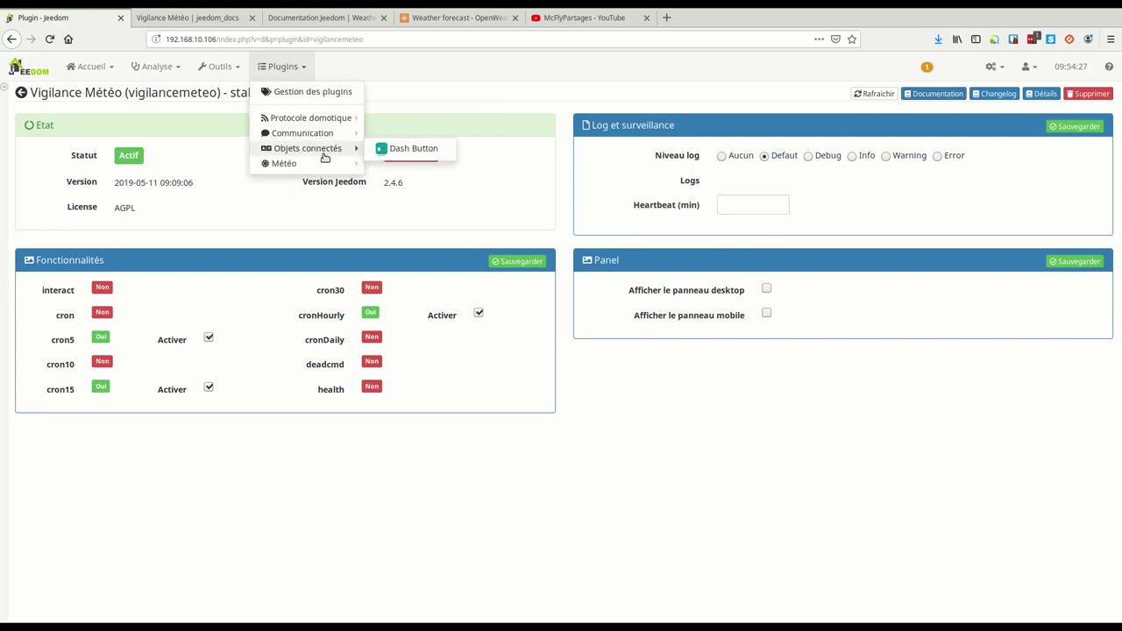
{"action": "mouse_move", "coordinate": [289, 164]}
{"action": "left_click", "coordinate": [406, 168]}
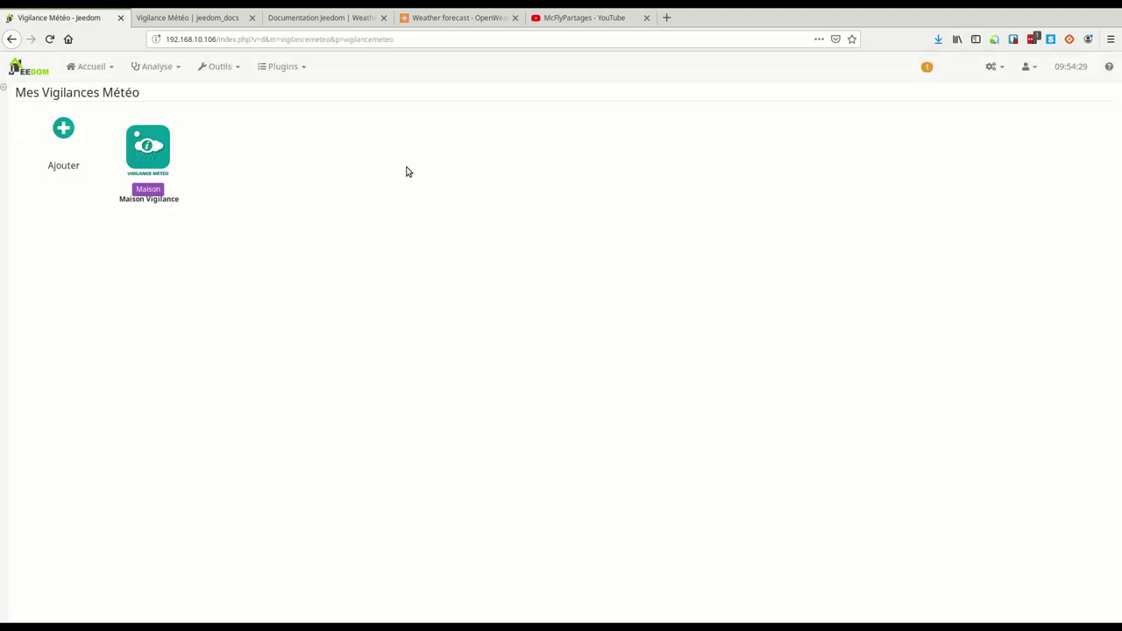
{"action": "left_click", "coordinate": [71, 132]}
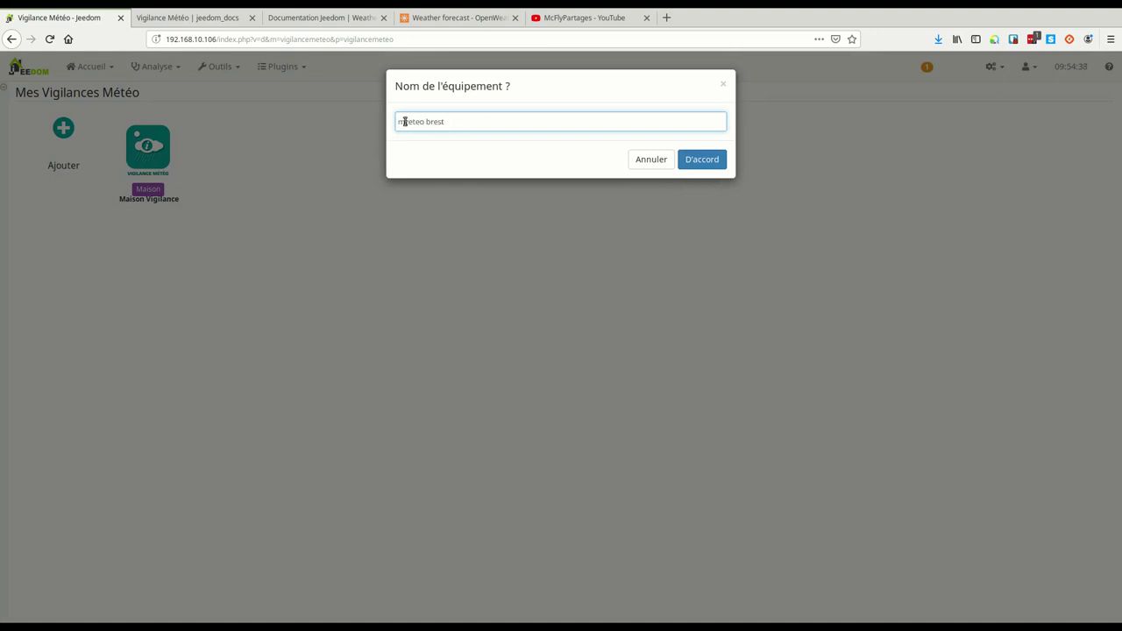
{"action": "key", "text": "BackSpace"}
{"action": "left_click", "coordinate": [702, 164]}
Step: Set the meteo brest vigilance type to "Pluie à 1h Météo France", choose Brest (29200) as its city, and save the equipment
{"action": "left_click", "coordinate": [383, 261]}
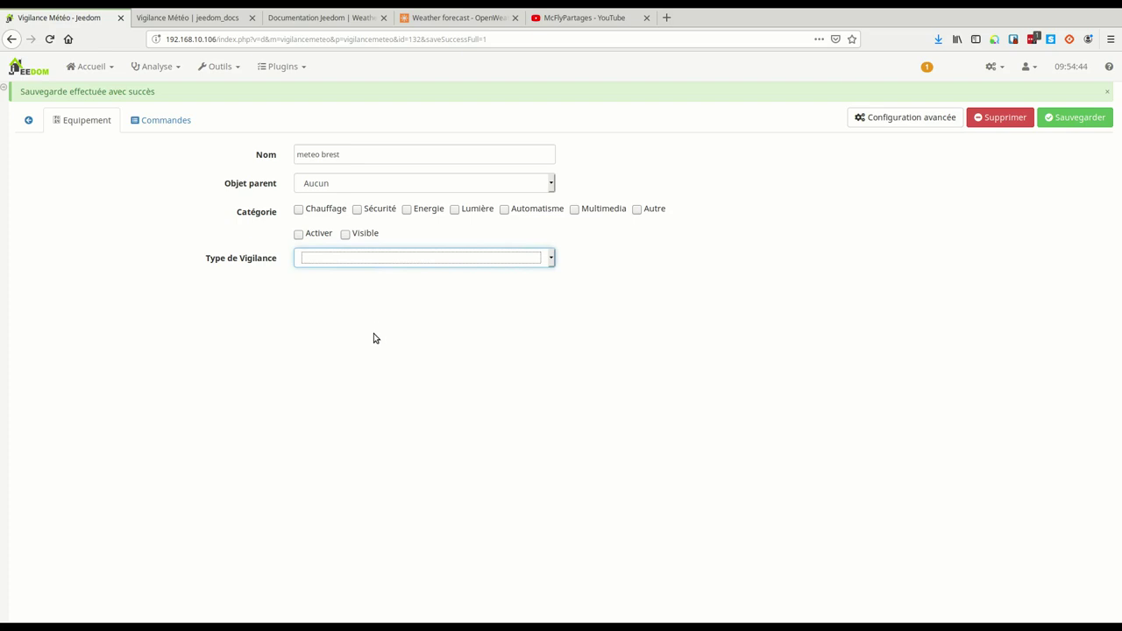
{"action": "left_click", "coordinate": [342, 297]}
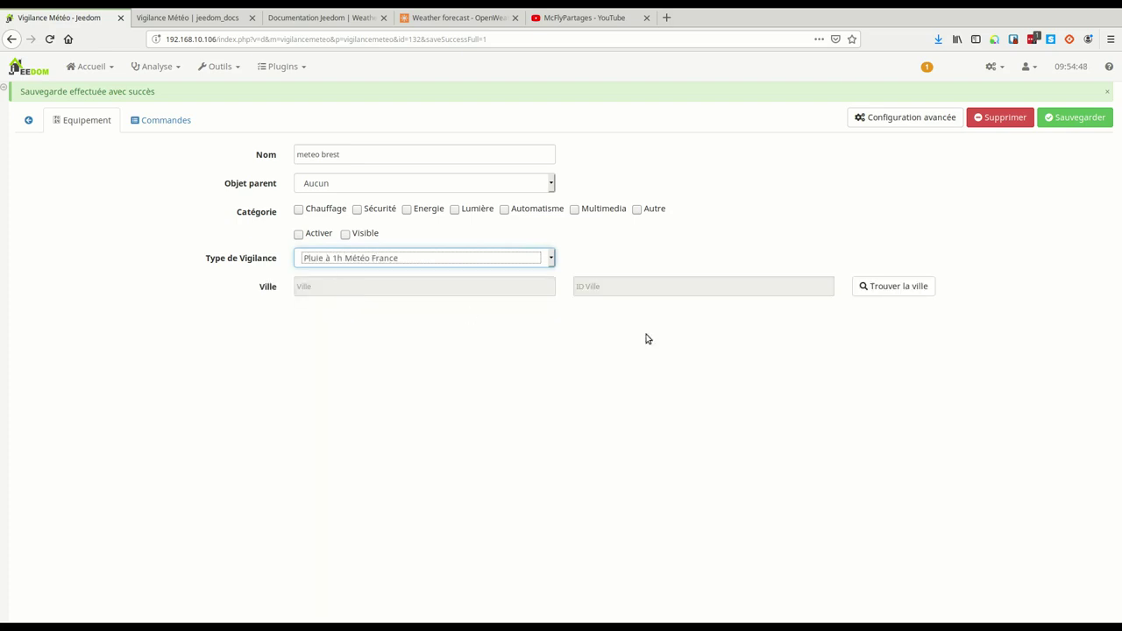
{"action": "left_click", "coordinate": [885, 292]}
{"action": "left_click", "coordinate": [441, 165]}
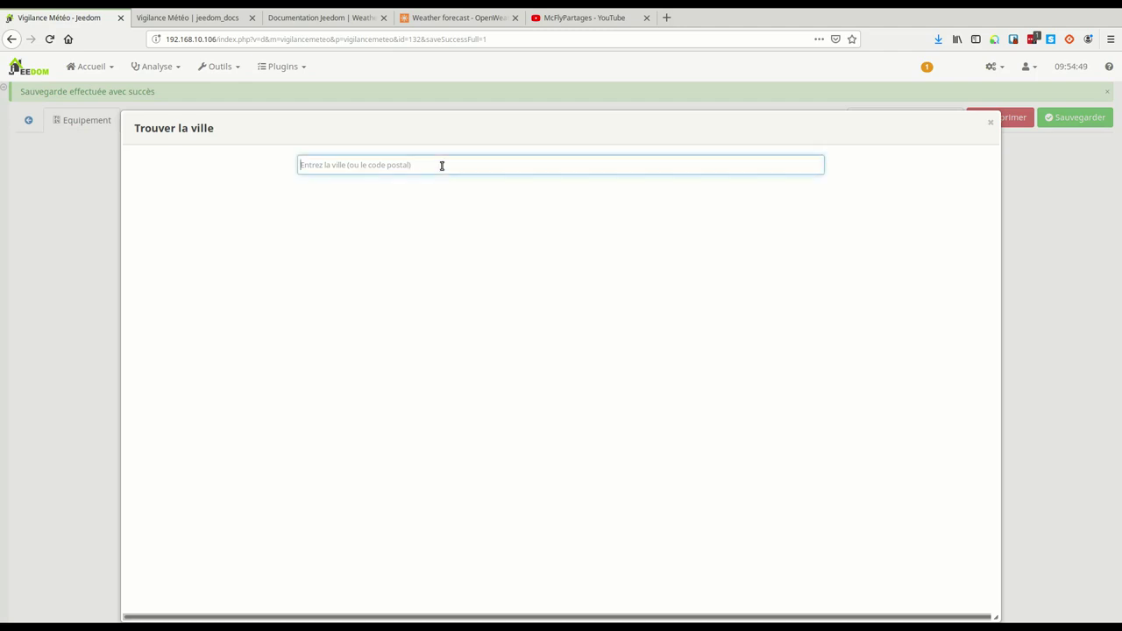
{"action": "type", "text": "29200"}
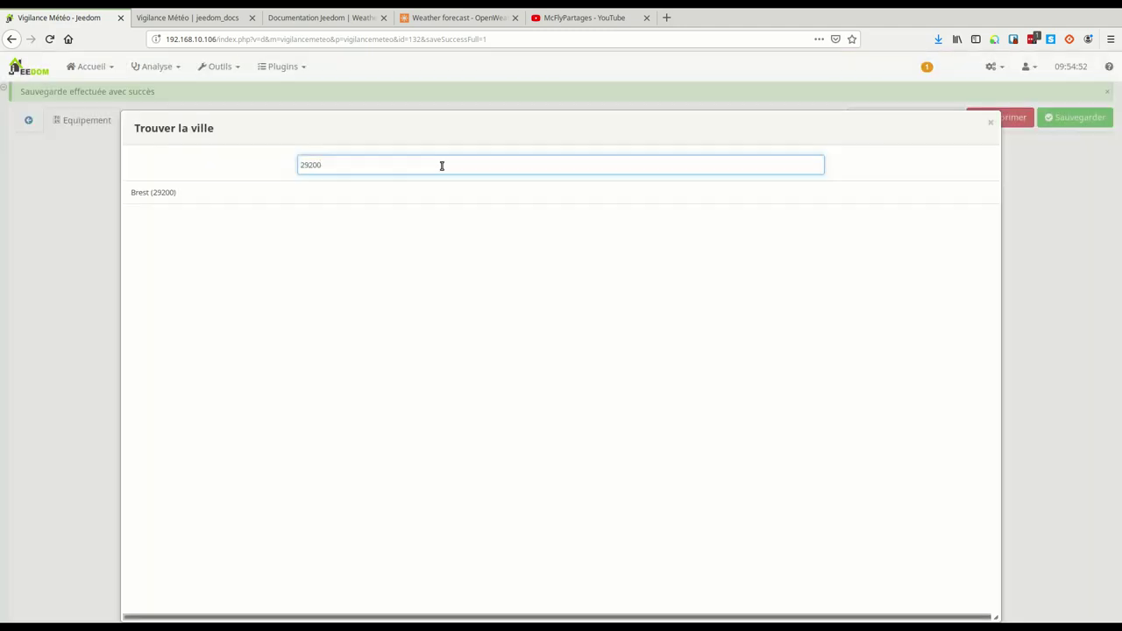
{"action": "left_click", "coordinate": [151, 196]}
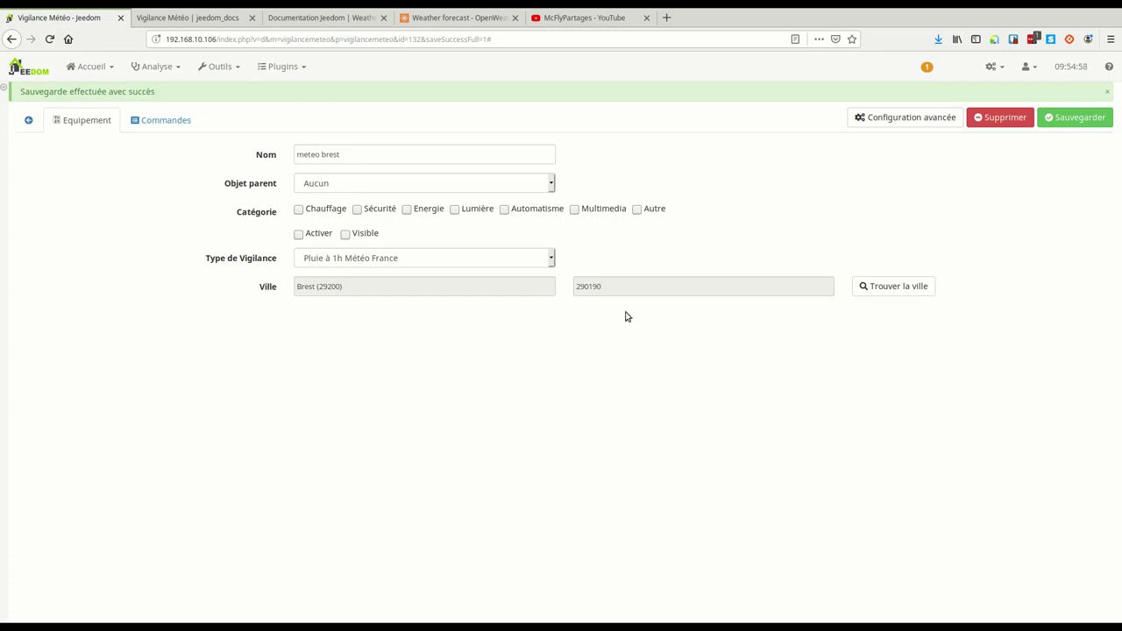
{"action": "left_click", "coordinate": [1068, 121]}
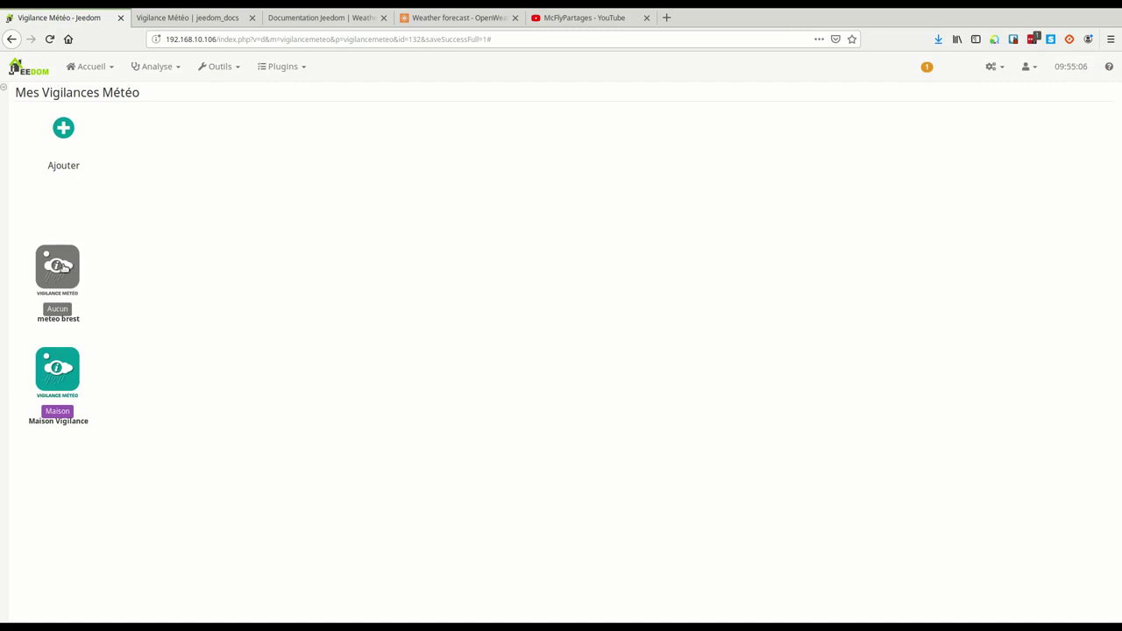
Step: Reload the Vigilance Météo equipment list and examine the rain forecast commands of the meteo brest equipment
{"action": "left_click", "coordinate": [50, 39]}
{"action": "left_click", "coordinate": [290, 74]}
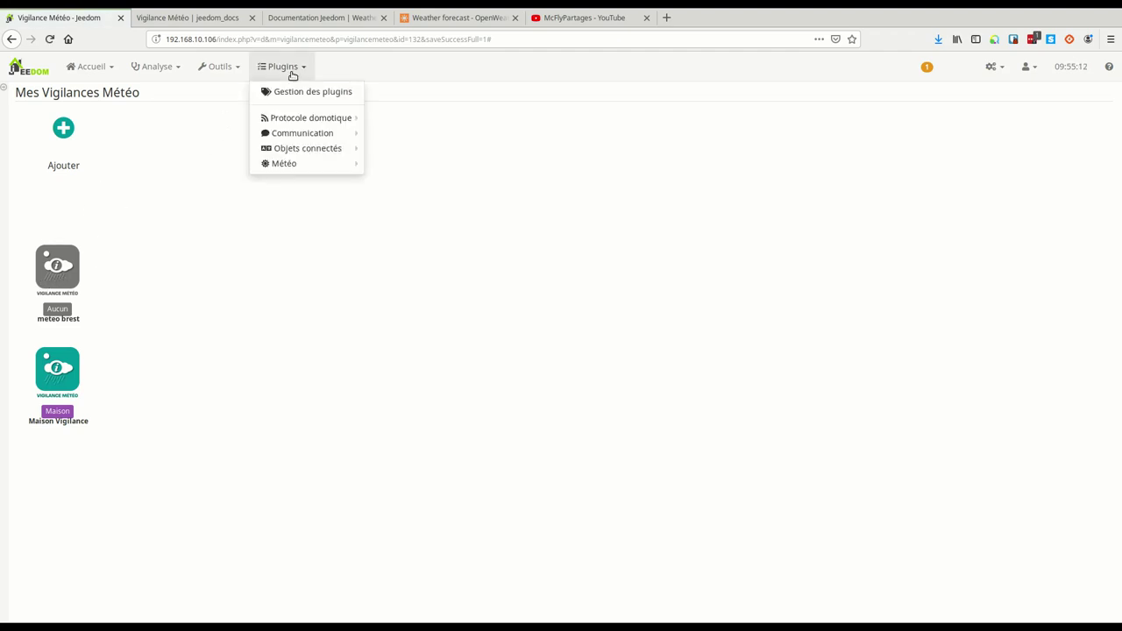
{"action": "left_click", "coordinate": [308, 95]}
{"action": "left_click", "coordinate": [282, 66]}
{"action": "mouse_move", "coordinate": [350, 163]}
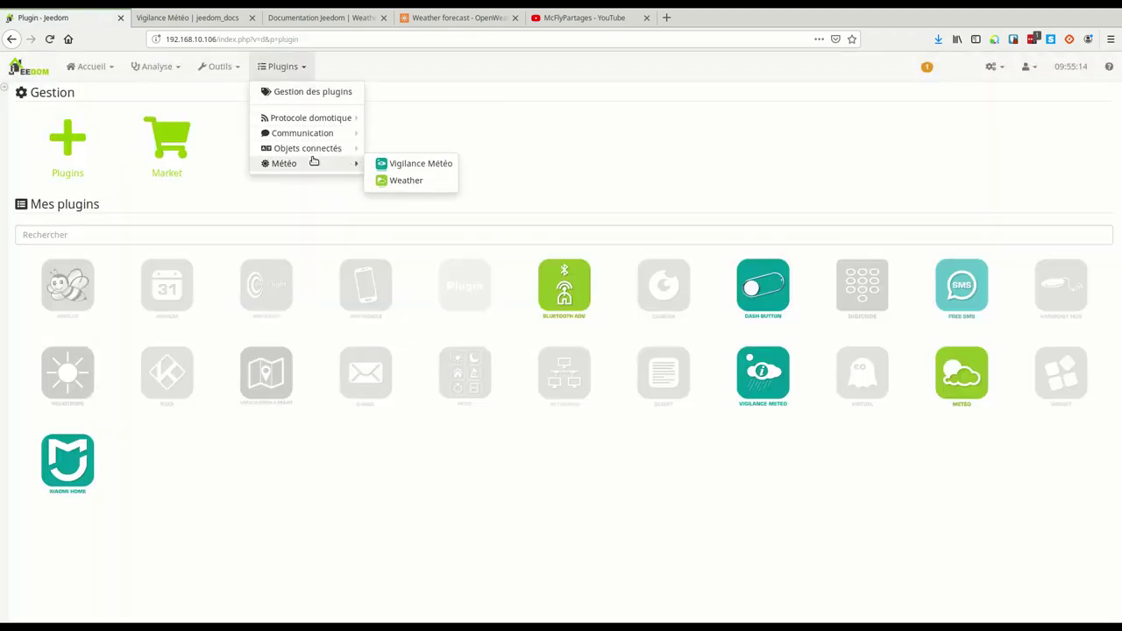
{"action": "left_click", "coordinate": [394, 168]}
{"action": "left_click", "coordinate": [159, 145]}
{"action": "left_click", "coordinate": [163, 100]}
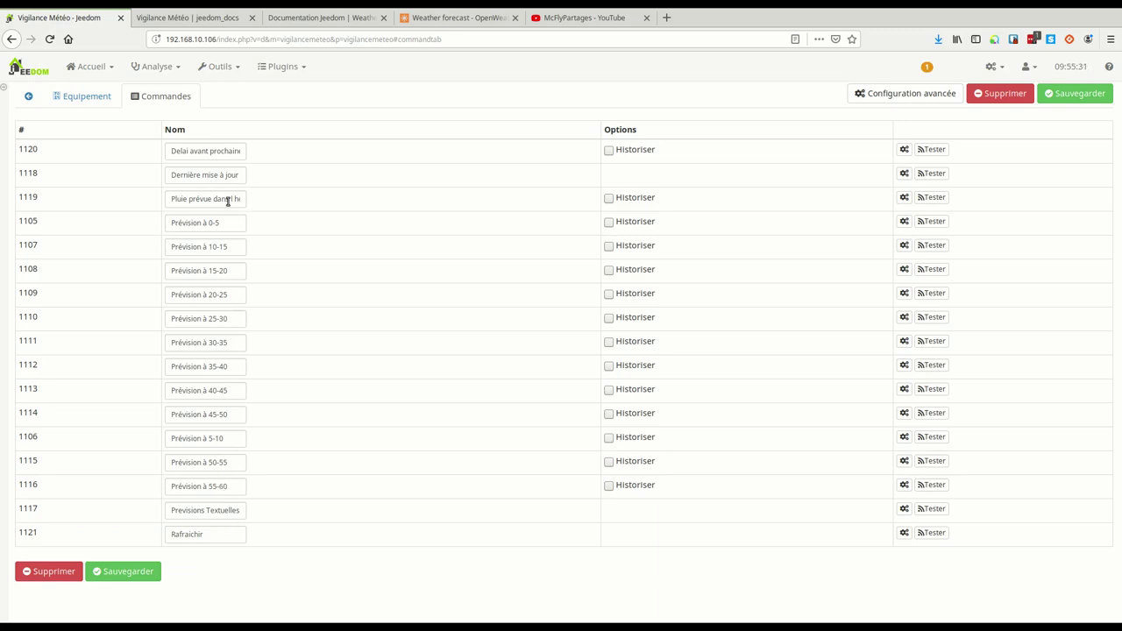
{"action": "left_click_drag", "start_coordinate": [216, 200], "coordinate": [303, 196]}
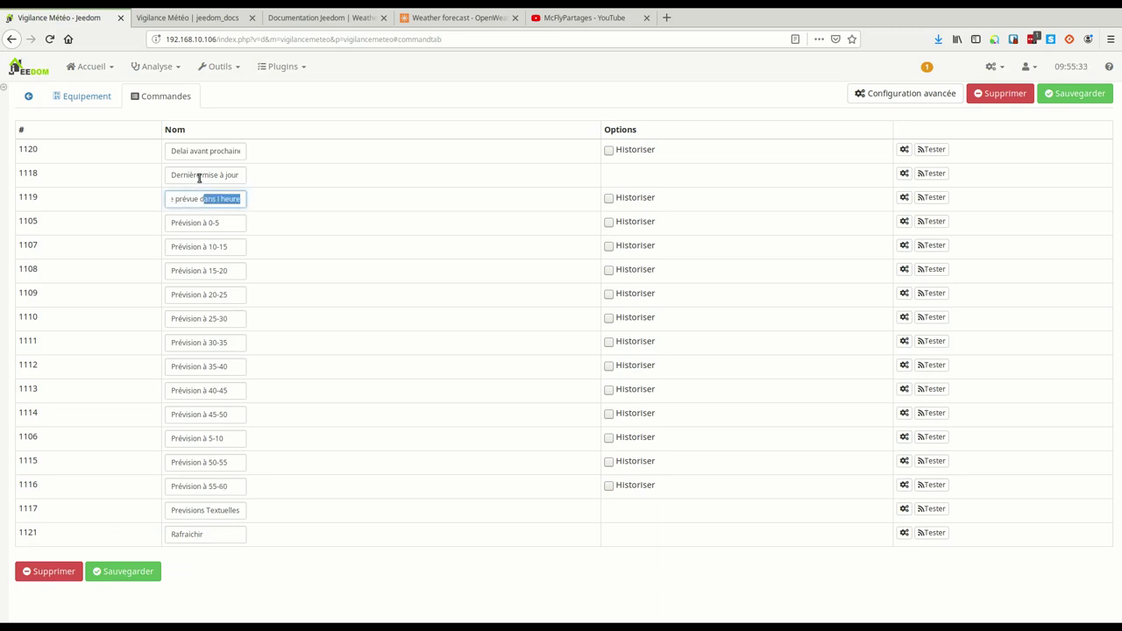
{"action": "left_click_drag", "start_coordinate": [199, 178], "coordinate": [259, 152]}
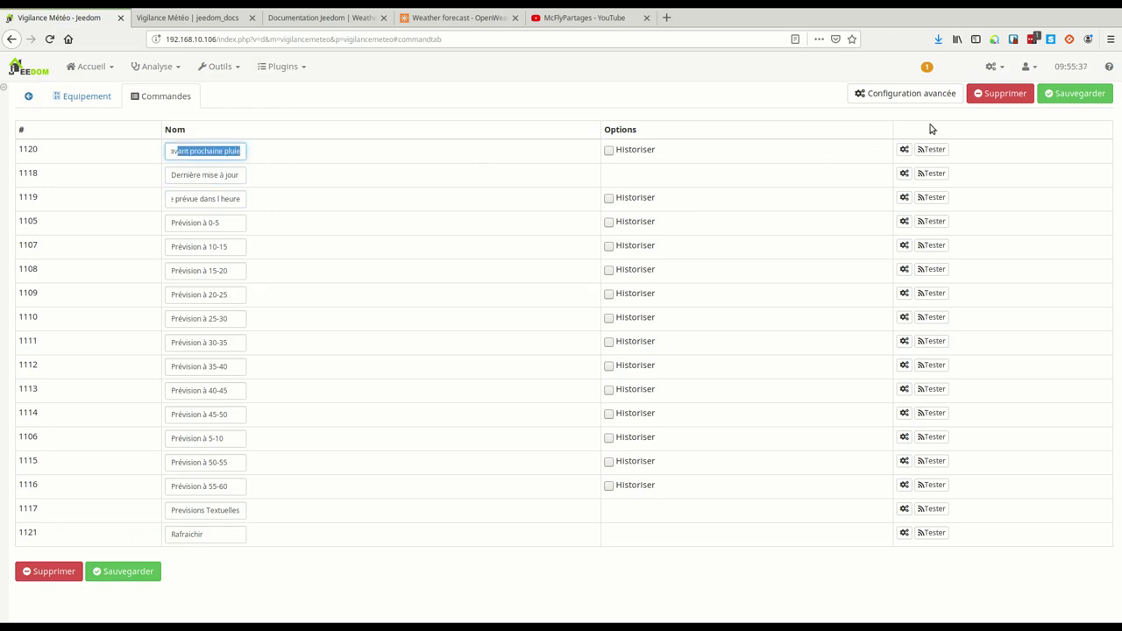
Step: Delete the meteo brest equipment from the Vigilance Météo plugin
{"action": "left_click", "coordinate": [1004, 94]}
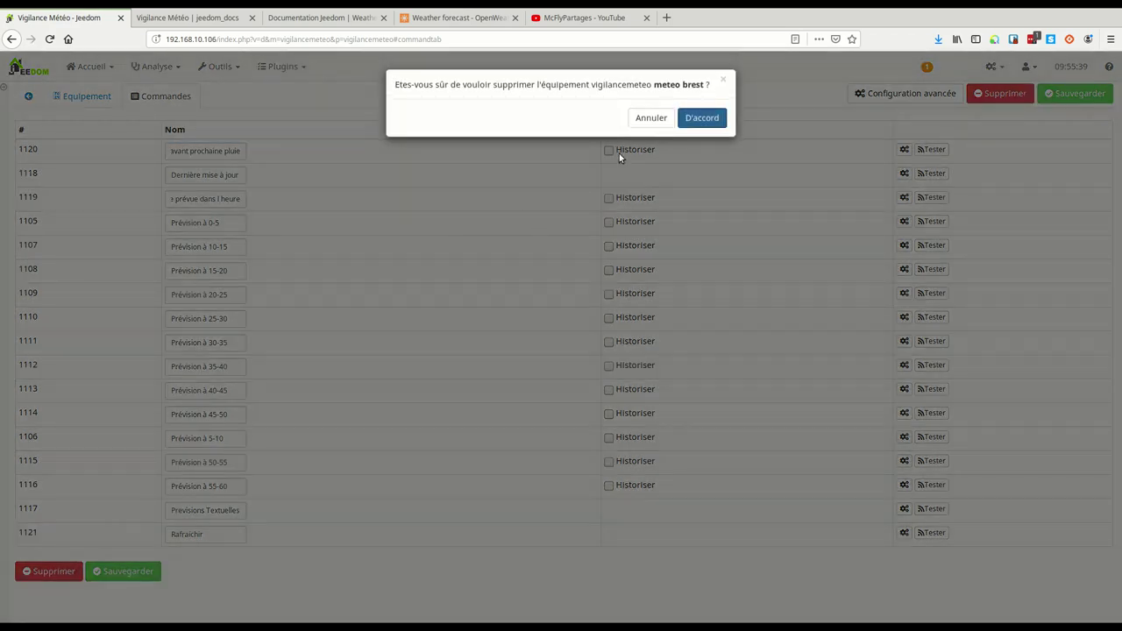
{"action": "left_click", "coordinate": [702, 118]}
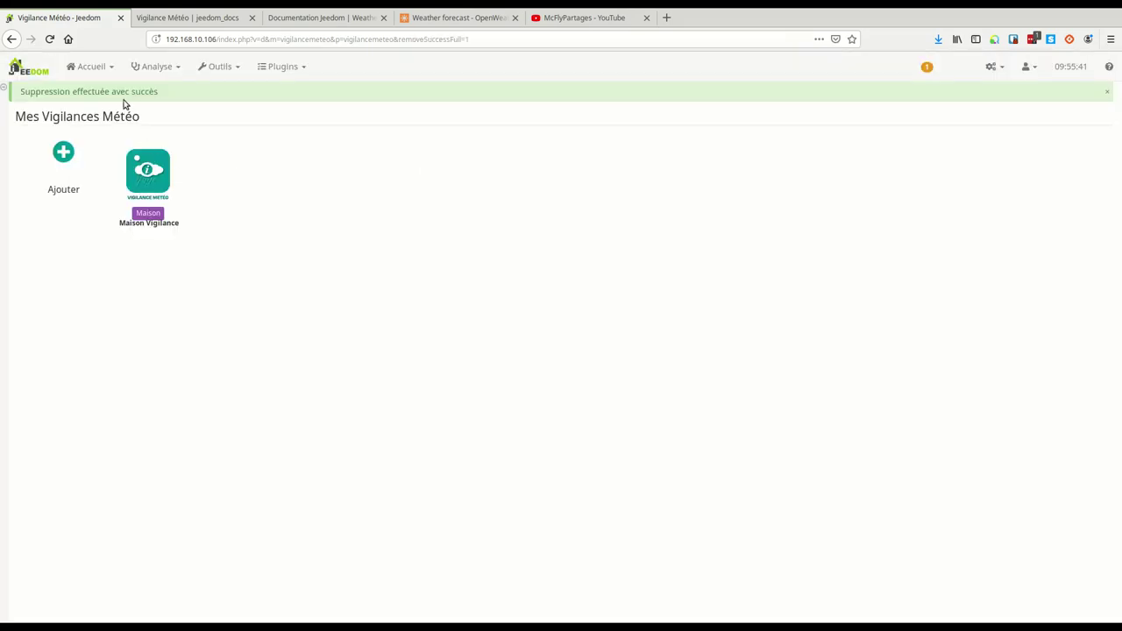
Step: Open the dashboard to examine the Maison Vigilance rain forecast widget
{"action": "left_click", "coordinate": [103, 70]}
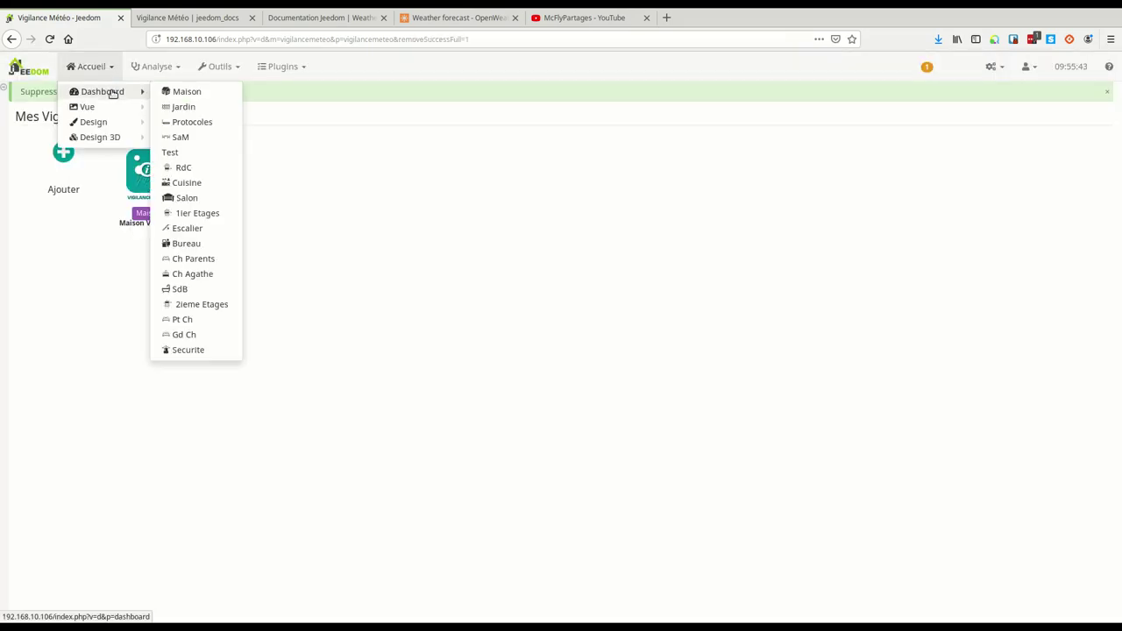
{"action": "left_click", "coordinate": [112, 92]}
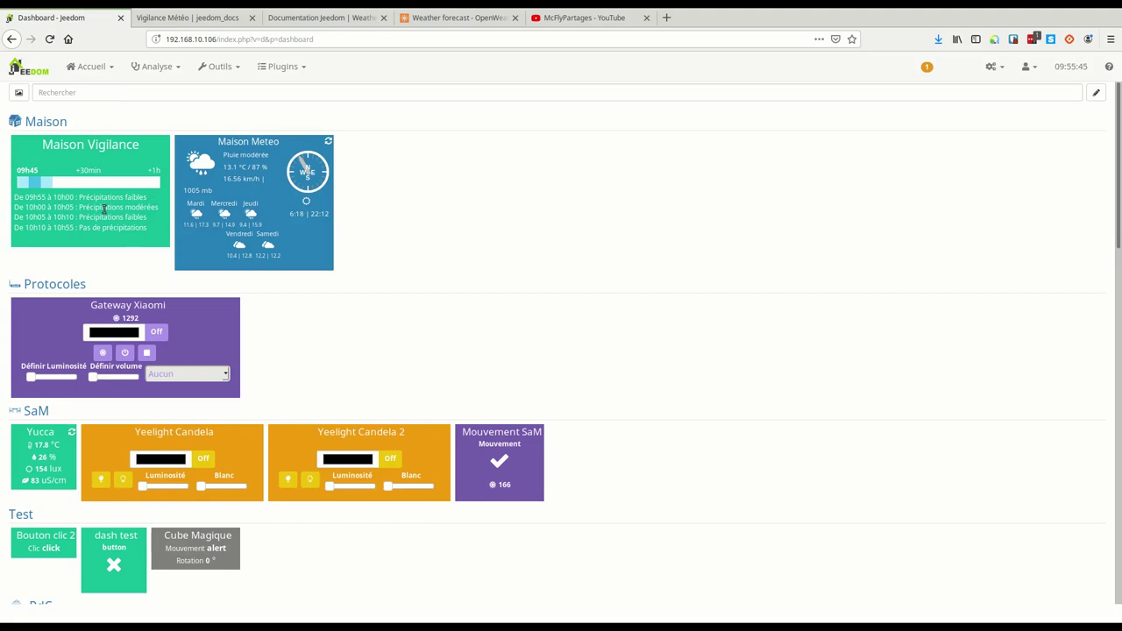